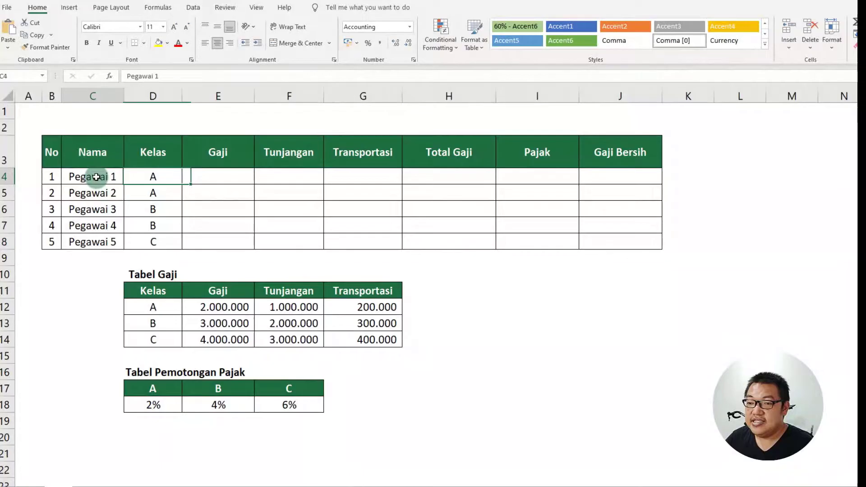
- Examine the employee names and classes, the Tabel Gaji and Tabel Pemotongan Pajak lookup tables, and the empty Gaji, Pajak and Gaji Bersih columns
{"action": "left_click_drag", "start_coordinate": [96, 176], "coordinate": [114, 240]}
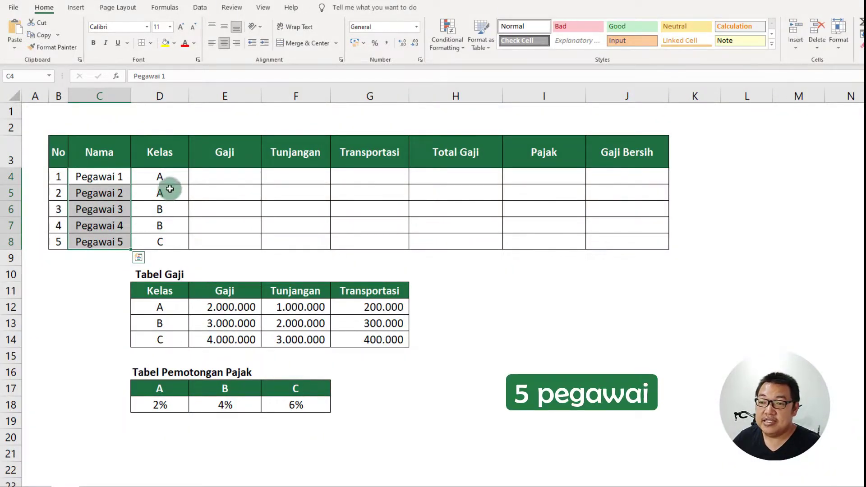
{"action": "left_click_drag", "start_coordinate": [170, 177], "coordinate": [171, 241]}
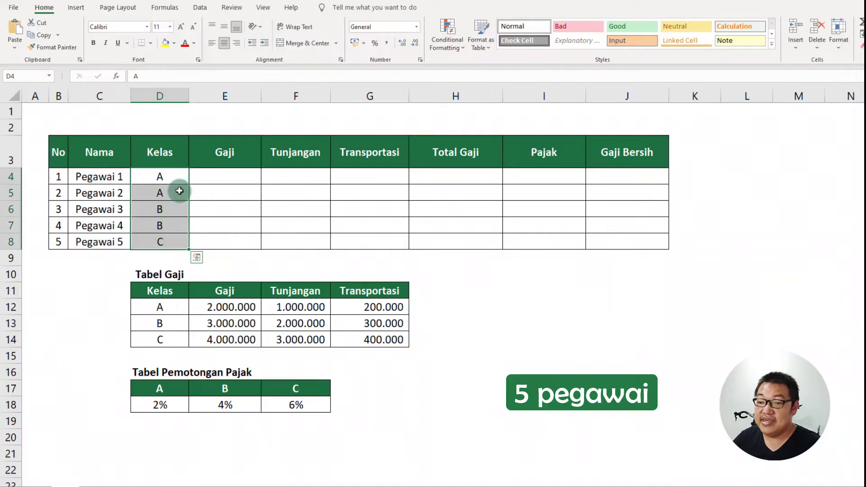
{"action": "left_click_drag", "start_coordinate": [170, 291], "coordinate": [359, 342]}
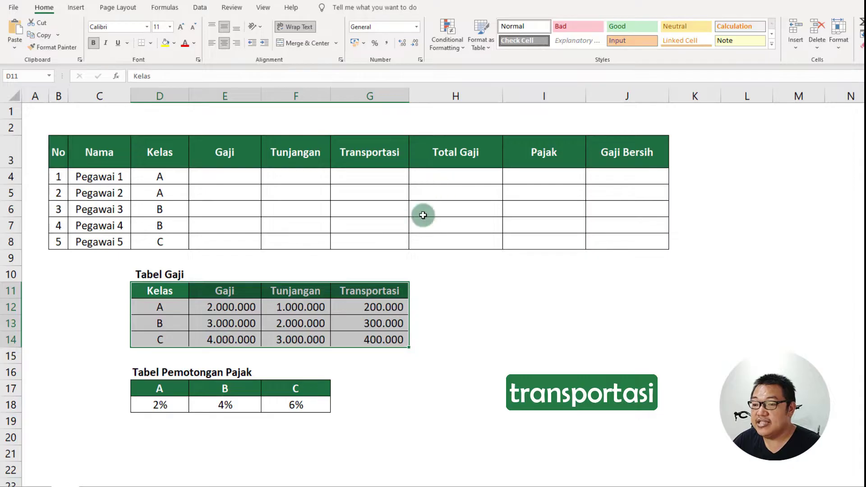
{"action": "left_click_drag", "start_coordinate": [159, 384], "coordinate": [295, 404]}
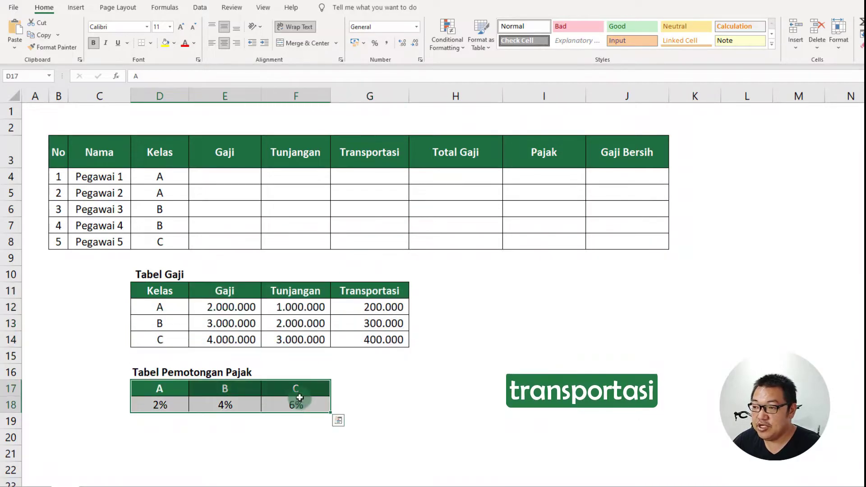
{"action": "left_click_drag", "start_coordinate": [526, 176], "coordinate": [538, 238]}
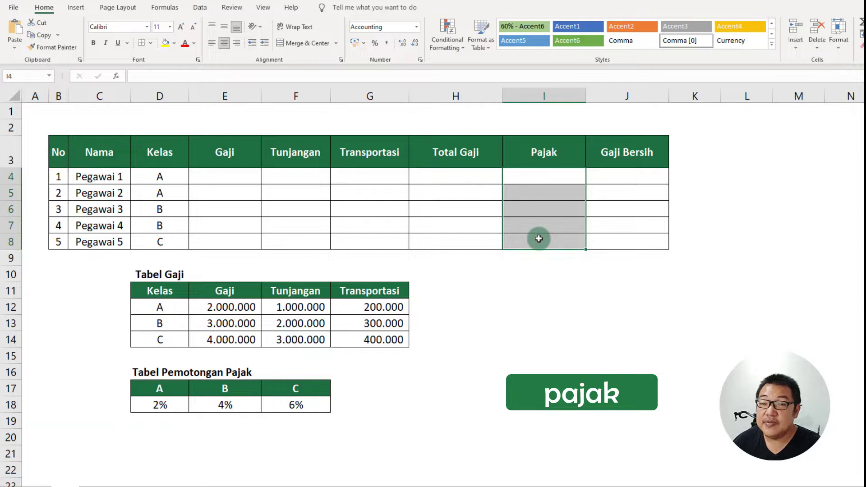
{"action": "left_click_drag", "start_coordinate": [628, 153], "coordinate": [634, 244]}
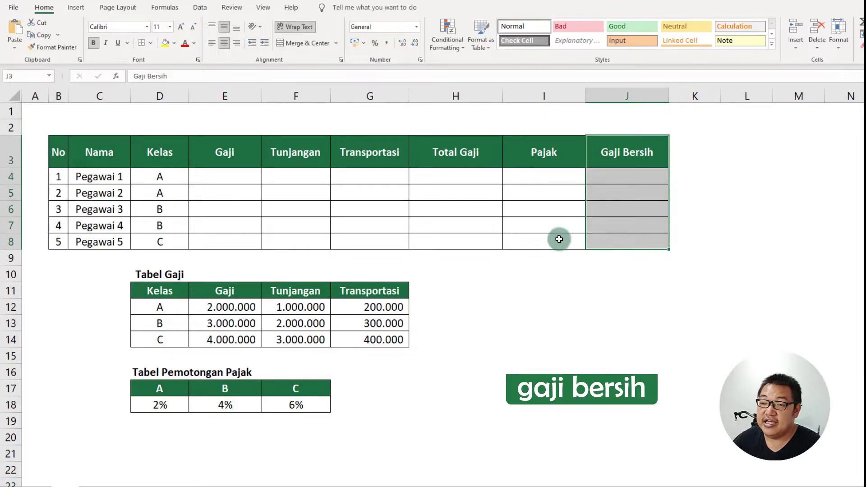
{"action": "left_click", "coordinate": [238, 174]}
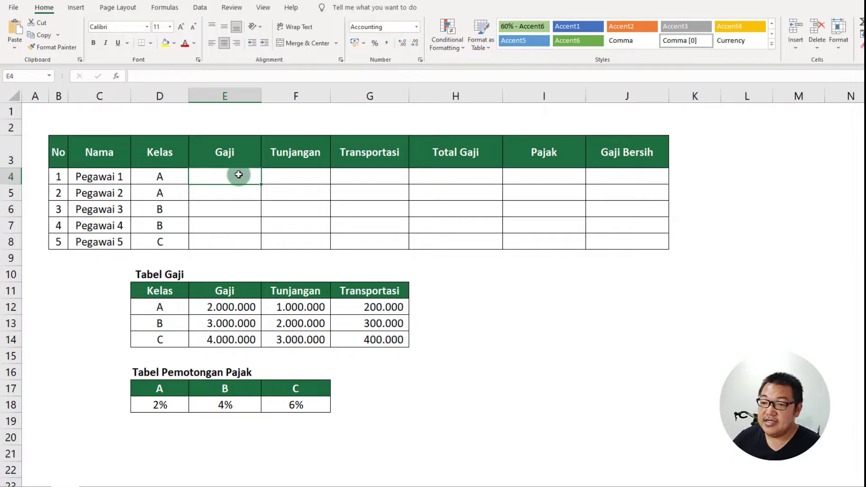
{"action": "left_click_drag", "start_coordinate": [178, 288], "coordinate": [379, 336]}
- Enter =VLOOKUP(D4;$D$12:$G$14;2;FALSE) in E4 to look up the first employee's Gaji by class
{"action": "left_click", "coordinate": [240, 174]}
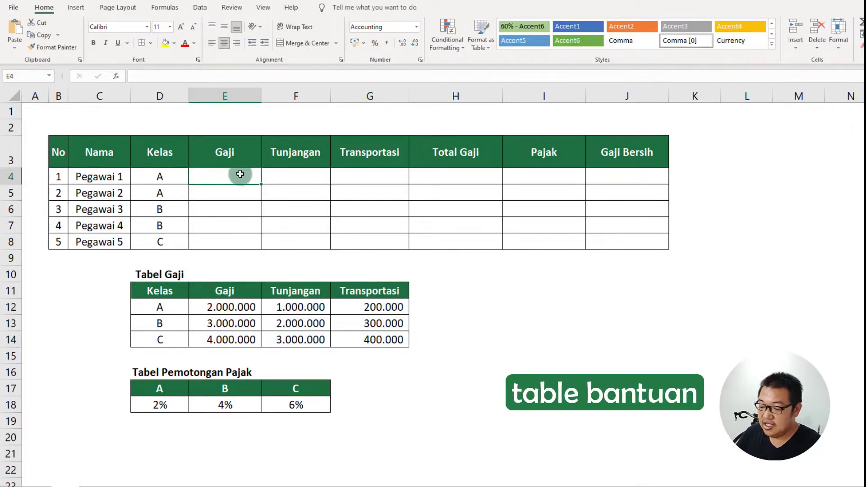
{"action": "type", "text": "=vl"}
{"action": "key", "text": "Tab"}
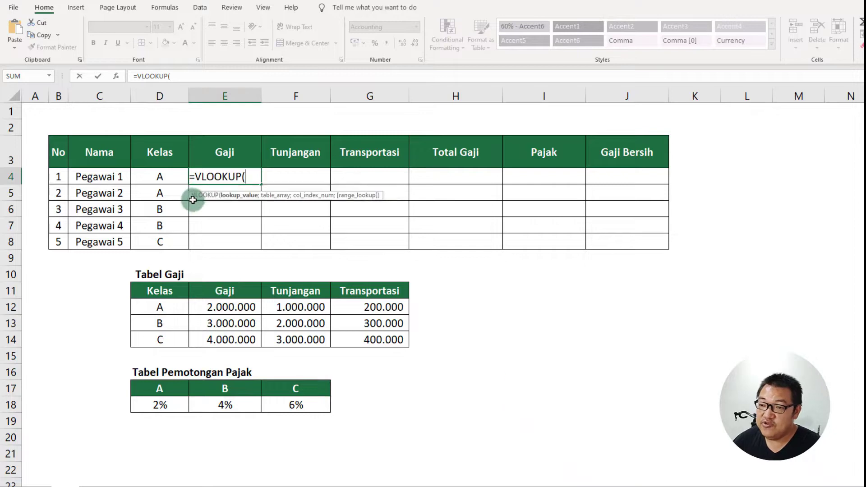
{"action": "left_click", "coordinate": [177, 174]}
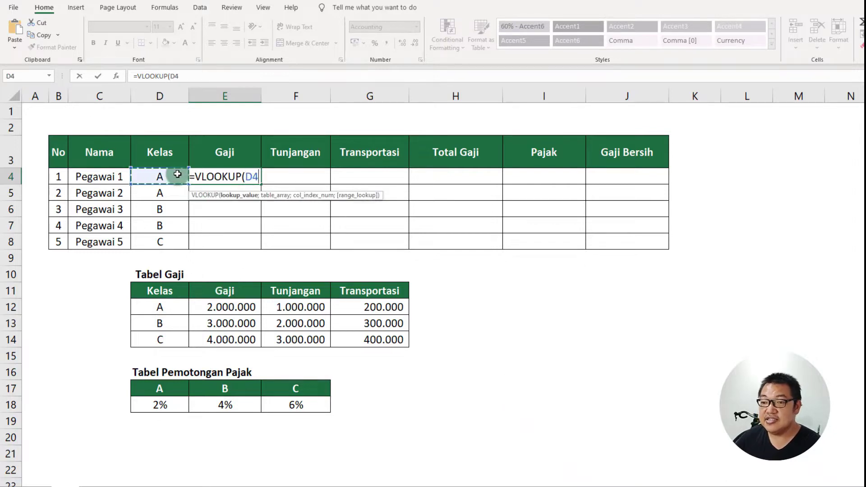
{"action": "type", "text": ";"}
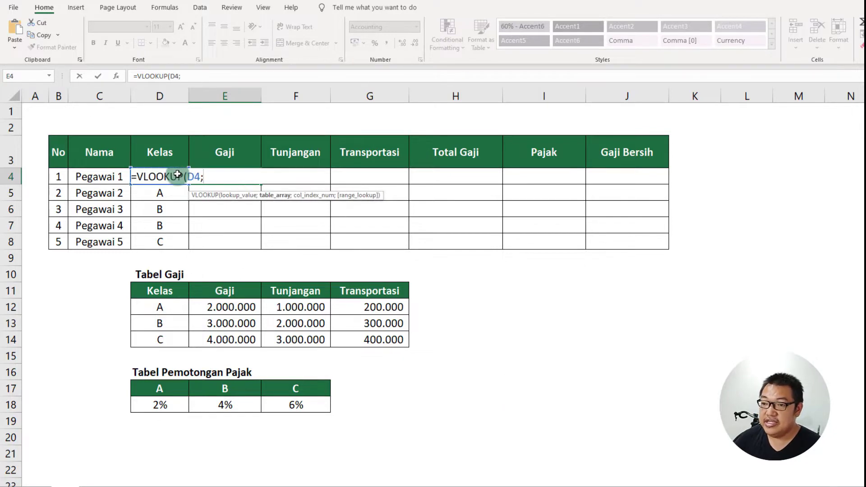
{"action": "left_click_drag", "start_coordinate": [163, 307], "coordinate": [356, 344]}
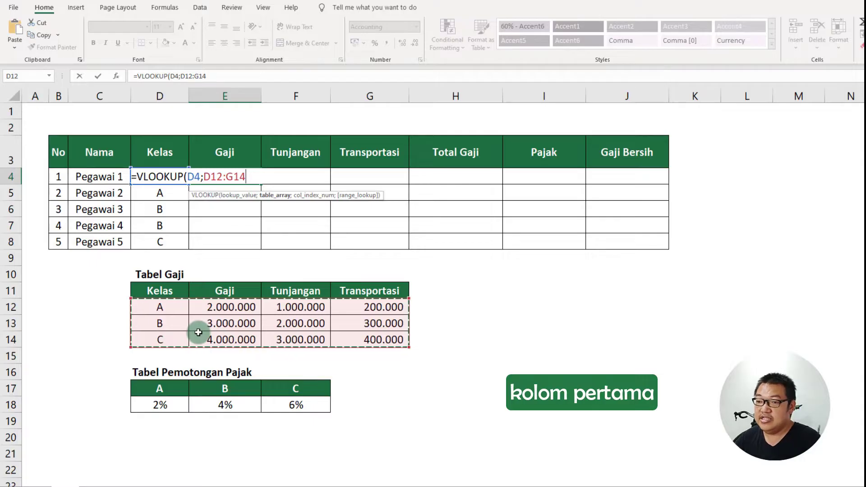
{"action": "key", "text": "F4"}
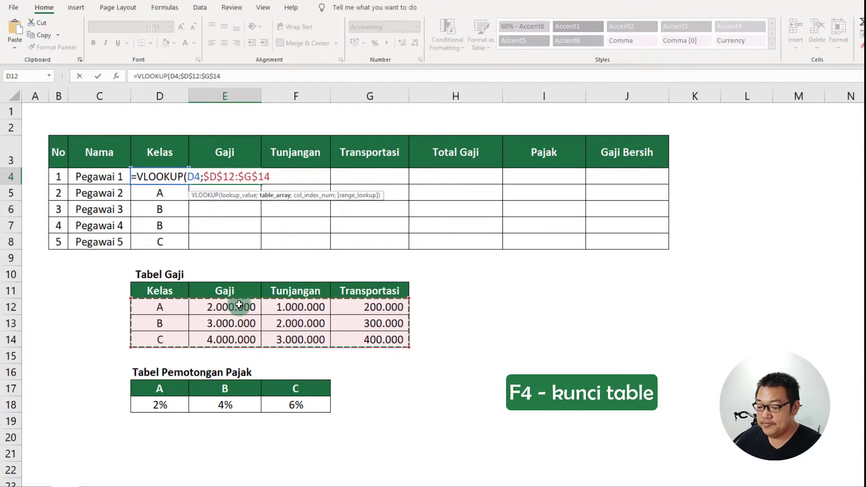
{"action": "type", "text": ";2"}
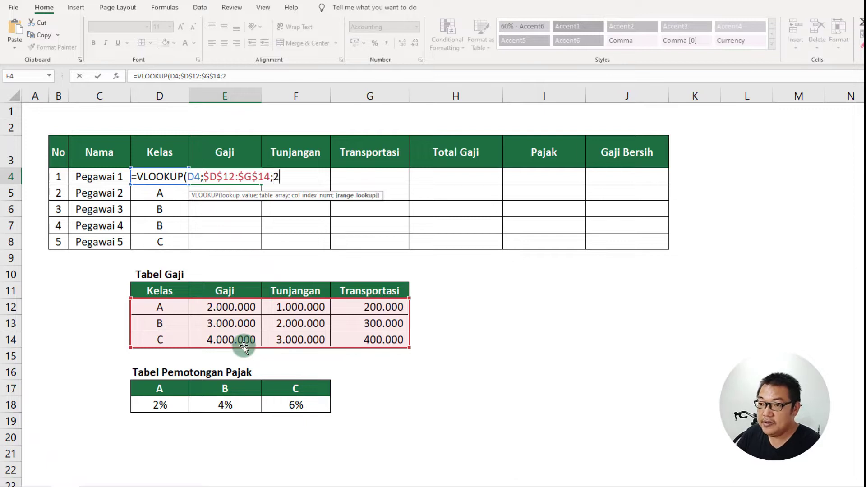
{"action": "type", "text": ";fa"}
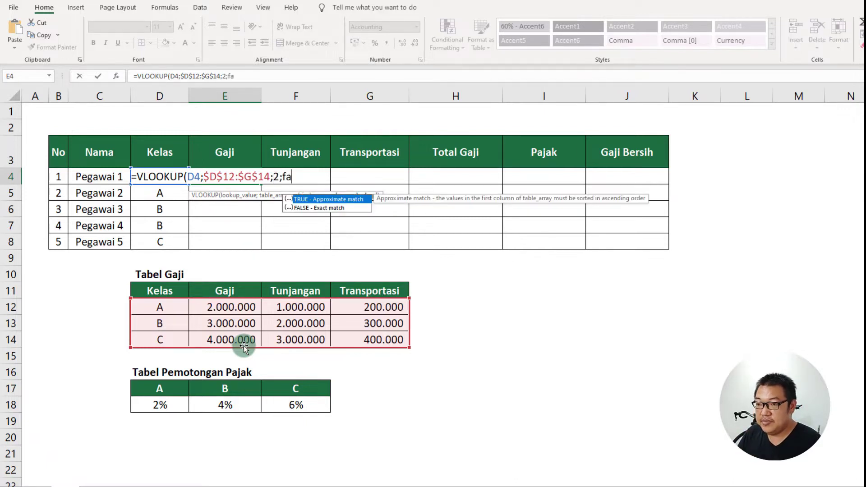
{"action": "type", "text": "lse)"}
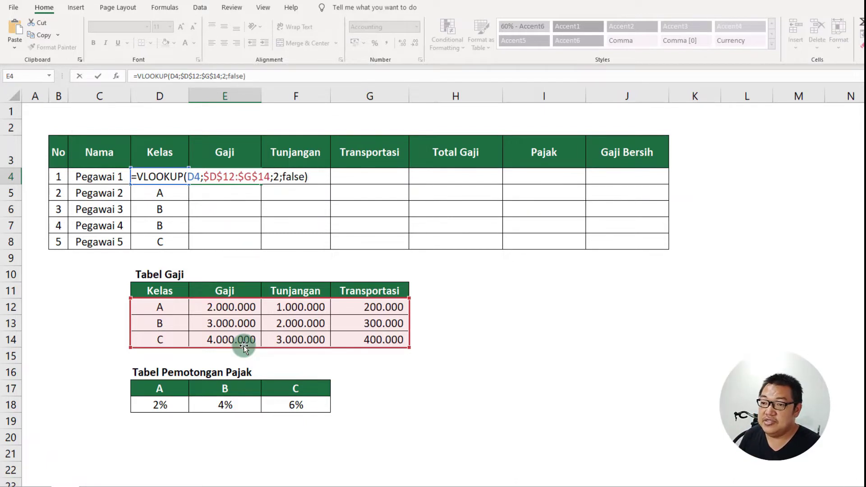
{"action": "key", "text": "Return"}
- Check the Gaji result in E4 against Tabel Gaji and fill its formula down to E8
{"action": "left_click", "coordinate": [182, 178]}
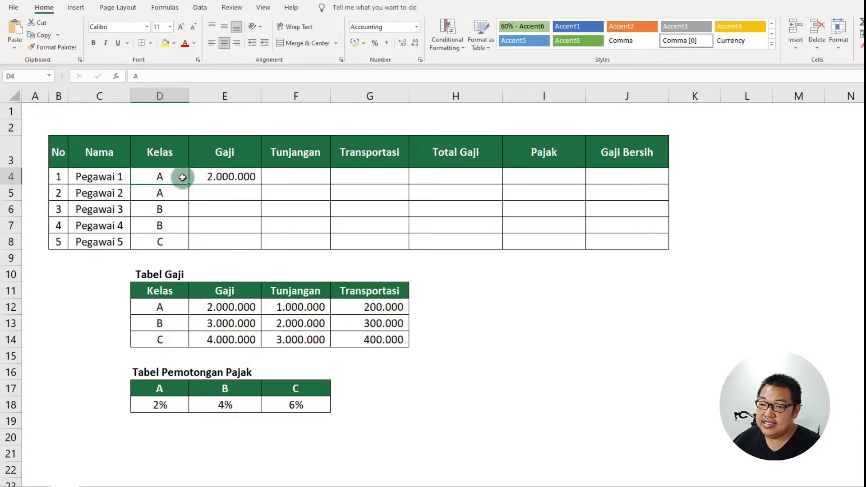
{"action": "left_click", "coordinate": [194, 178]}
{"action": "left_click", "coordinate": [205, 306]}
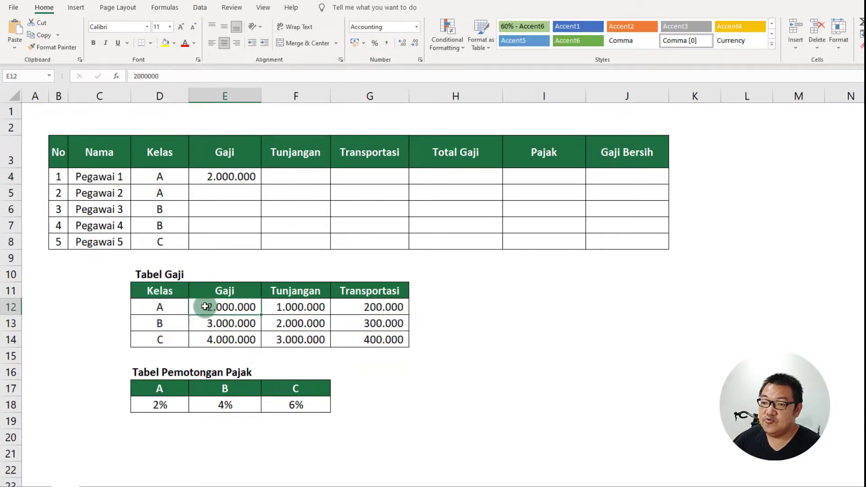
{"action": "left_click", "coordinate": [256, 176]}
{"action": "left_click_drag", "start_coordinate": [260, 186], "coordinate": [257, 245]}
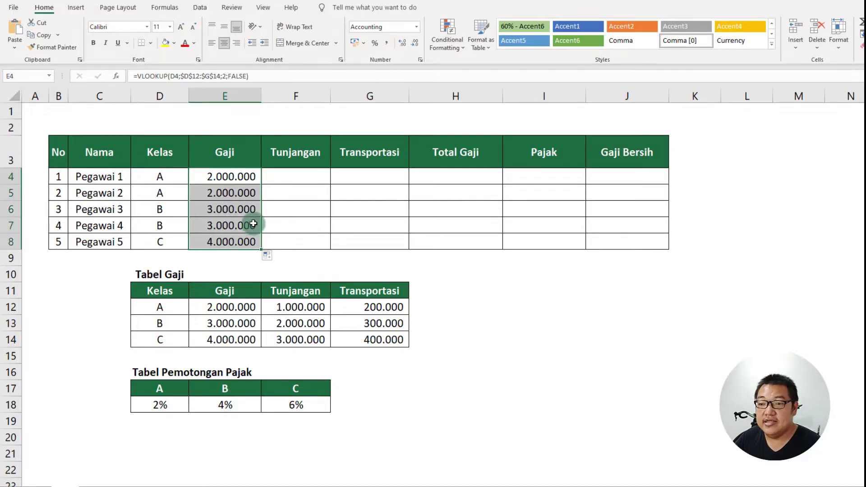
- Enter =VLOOKUP(D4;$D$12:$G$14;3;FALSE) in F4 to look up the first employee's Tunjangan by class
{"action": "left_click", "coordinate": [291, 172]}
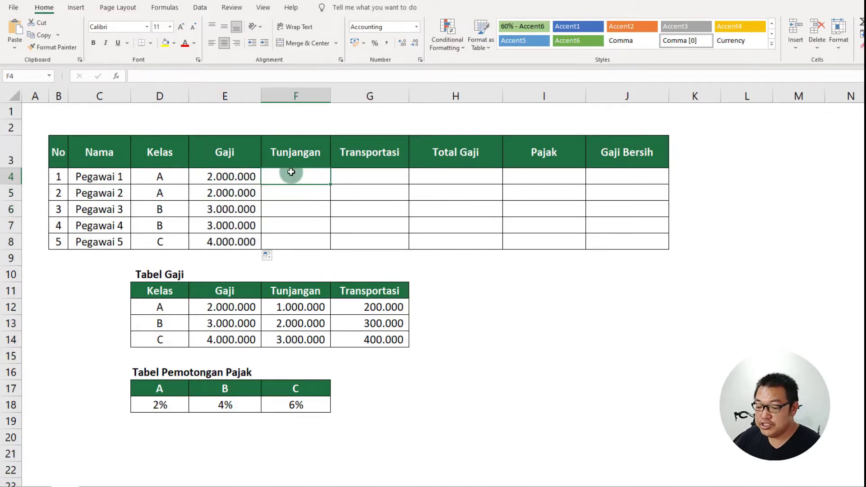
{"action": "type", "text": "=vlo"}
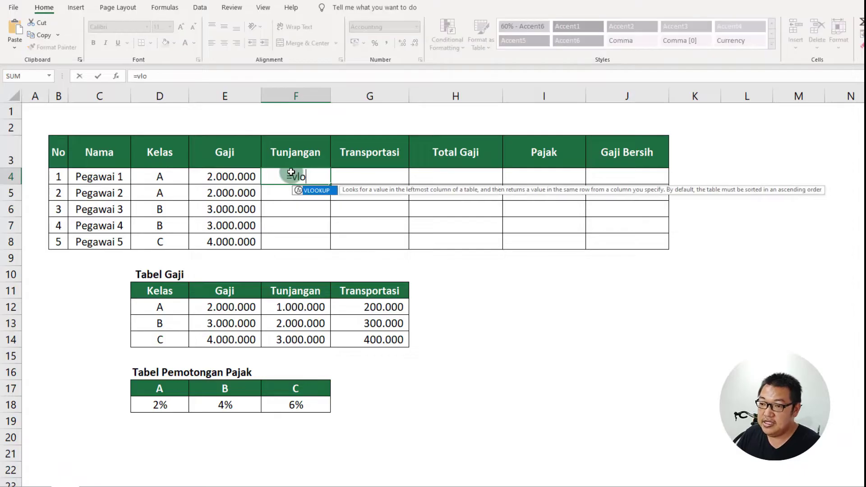
{"action": "key", "text": "Tab"}
{"action": "left_click", "coordinate": [170, 177]}
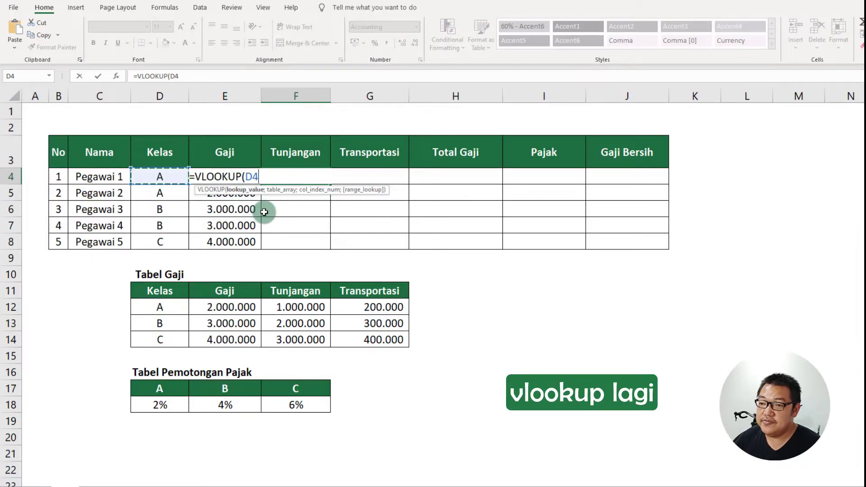
{"action": "type", "text": ";"}
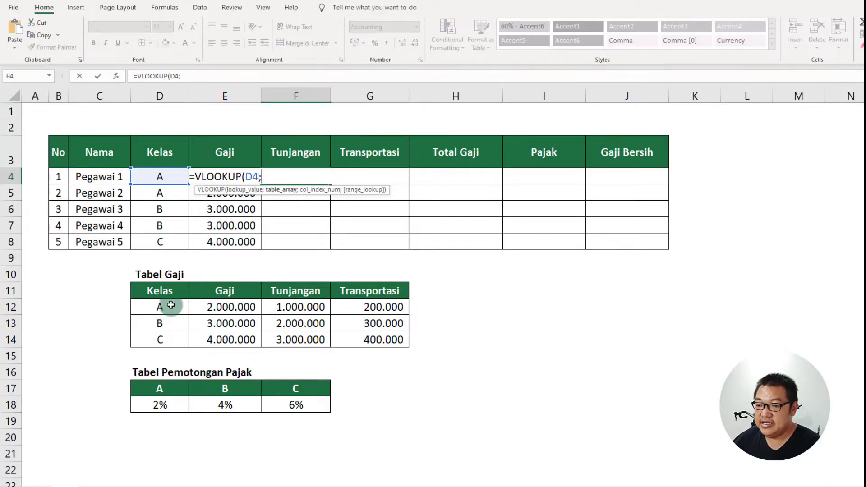
{"action": "left_click_drag", "start_coordinate": [169, 307], "coordinate": [353, 334]}
{"action": "key", "text": "F4"}
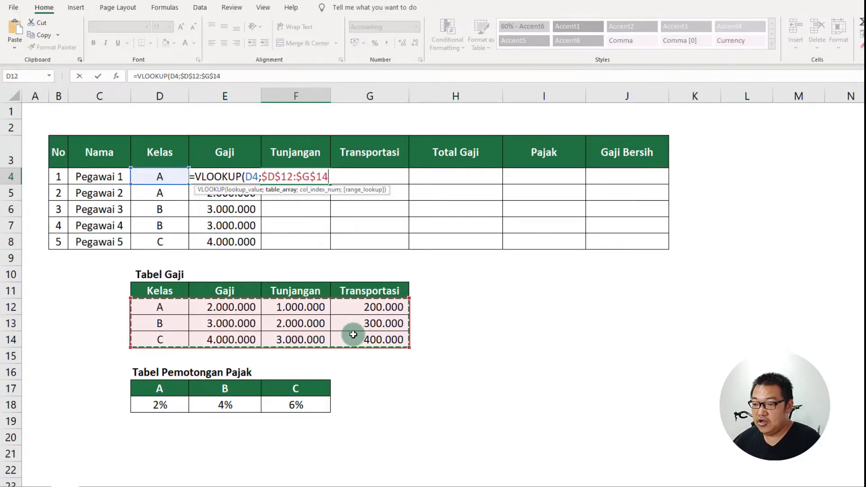
{"action": "type", "text": ";"}
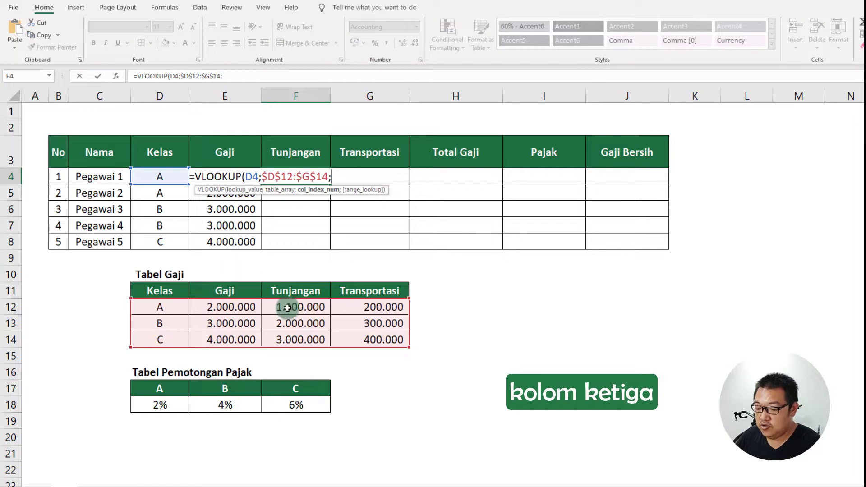
{"action": "type", "text": "3;"}
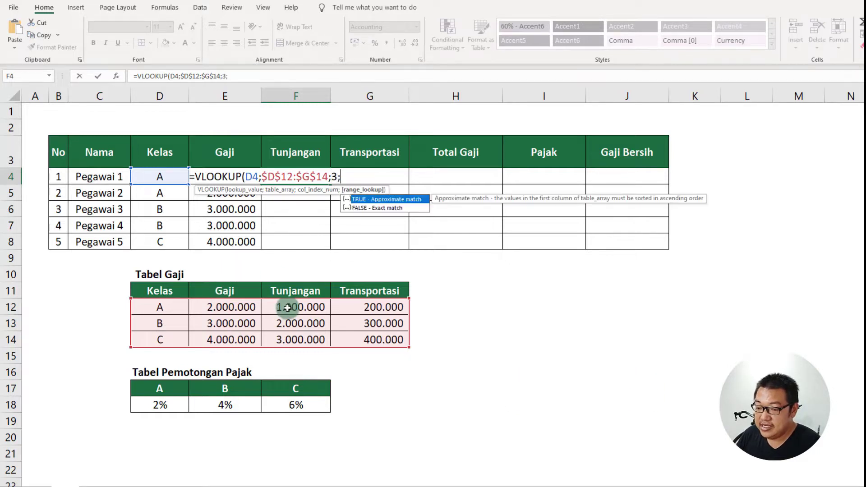
{"action": "type", "text": "false)"}
{"action": "key", "text": "Return"}
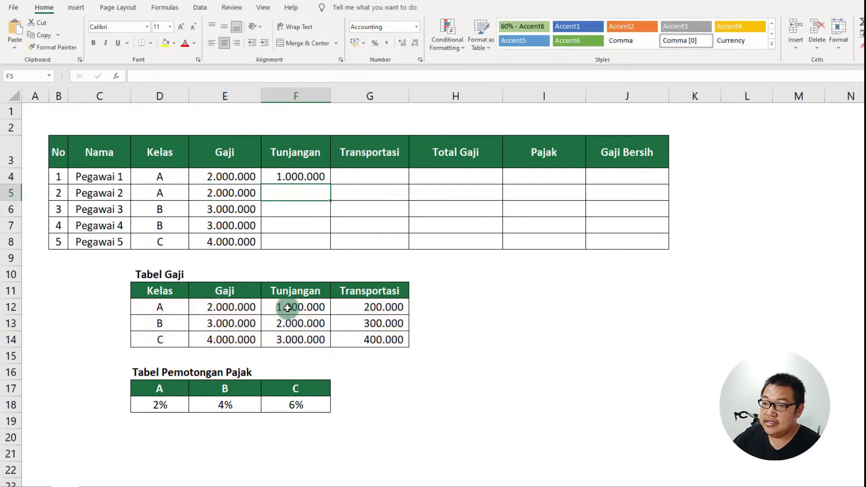
- Fill the Tunjangan formula from F4 down to F8 for the remaining employees
{"action": "left_click", "coordinate": [324, 177]}
{"action": "mouse_move", "coordinate": [329, 184]}
{"action": "left_mouse_down"}
{"action": "mouse_move", "coordinate": [329, 250]}
{"action": "mouse_move", "coordinate": [323, 185]}
{"action": "mouse_move", "coordinate": [331, 185]}
{"action": "left_mouse_up"}
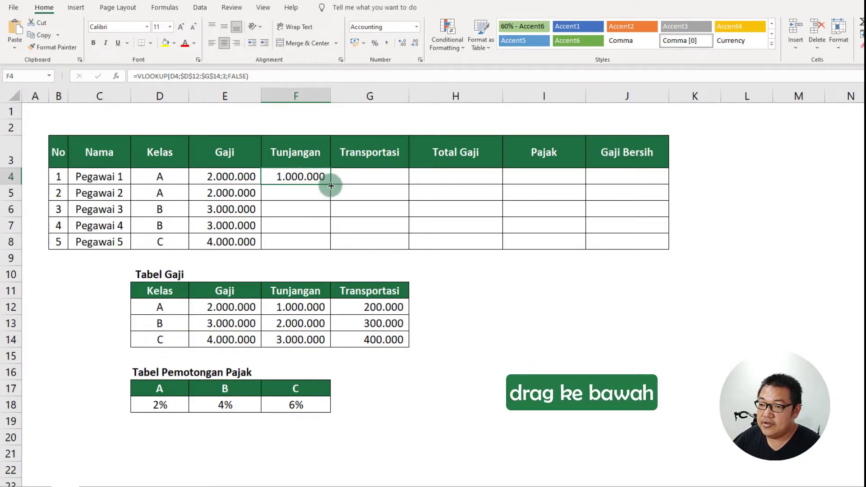
{"action": "double_click", "coordinate": [331, 185]}
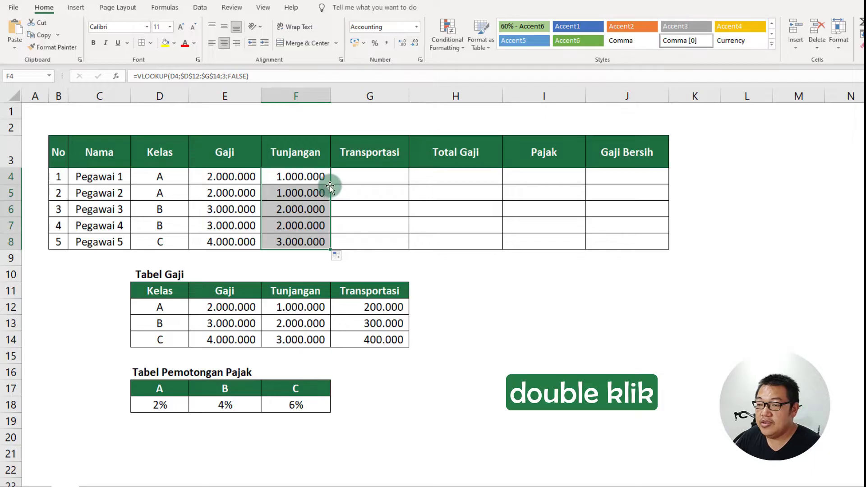
- Enter =VLOOKUP(D4;$D$12:$G$14;4;FALSE) in G4 to look up the first employee's Transportasi by class
{"action": "left_click", "coordinate": [352, 175]}
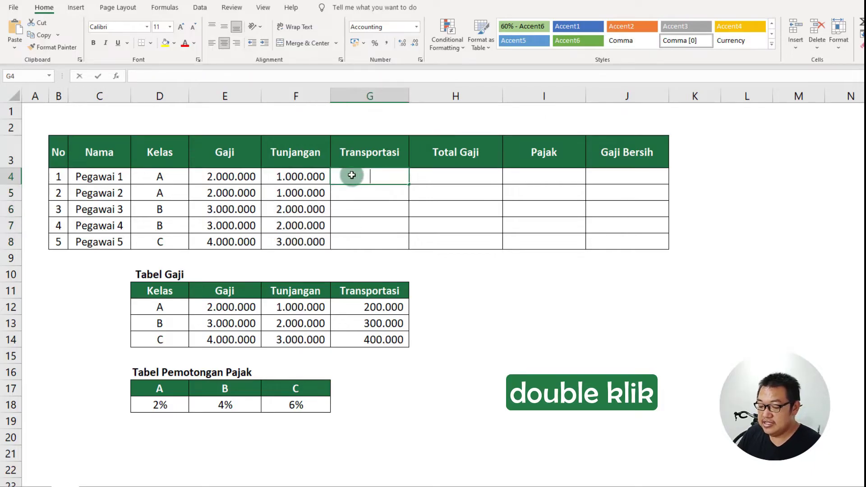
{"action": "type", "text": "=vl"}
{"action": "key", "text": "Tab"}
{"action": "key", "text": "Left"}
{"action": "key", "text": "Left"}
{"action": "key", "text": "Left"}
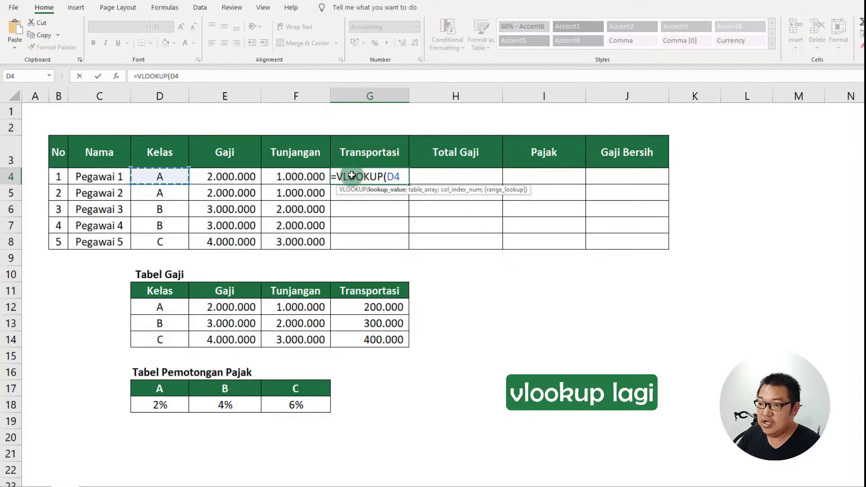
{"action": "type", "text": ";"}
{"action": "left_click_drag", "start_coordinate": [184, 305], "coordinate": [344, 334]}
{"action": "key", "text": "F4"}
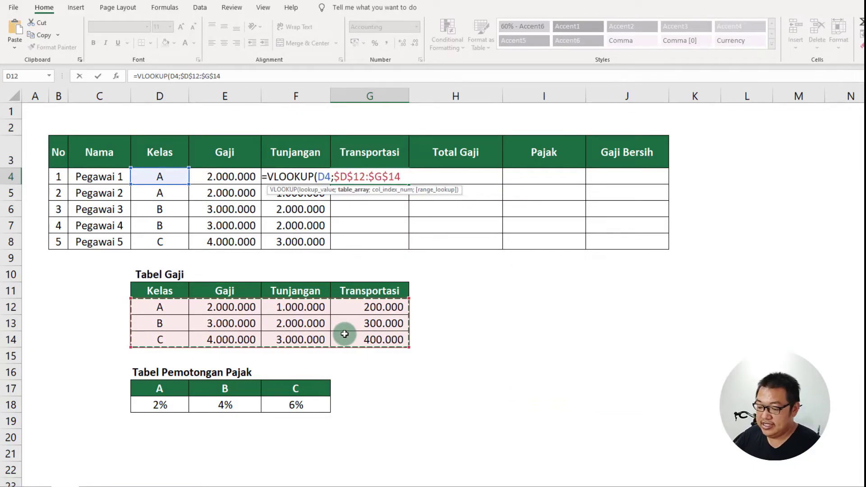
{"action": "type", "text": ";"}
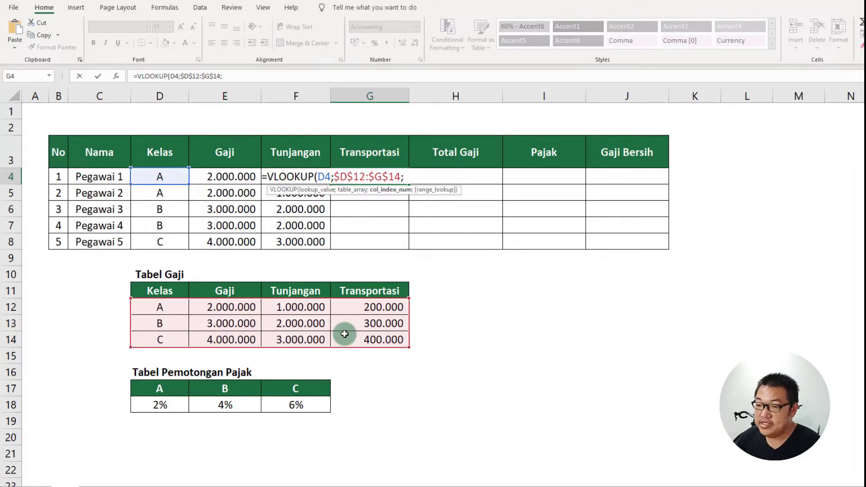
{"action": "type", "text": "4"}
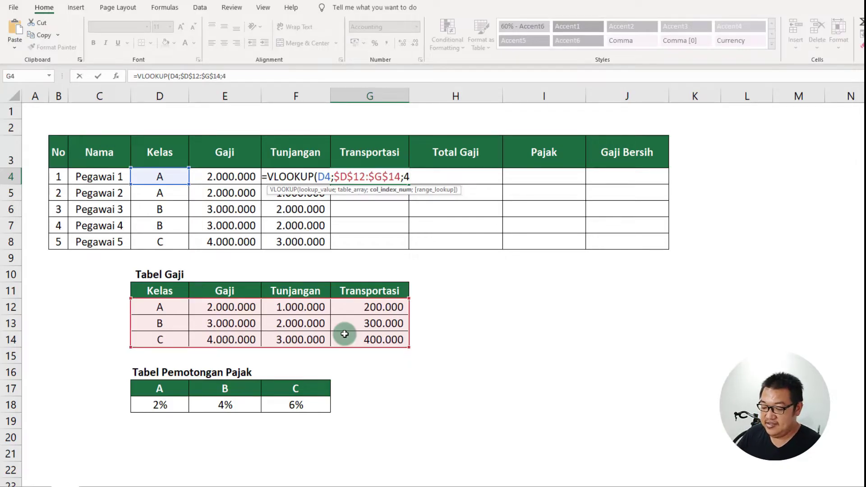
{"action": "type", "text": ";"}
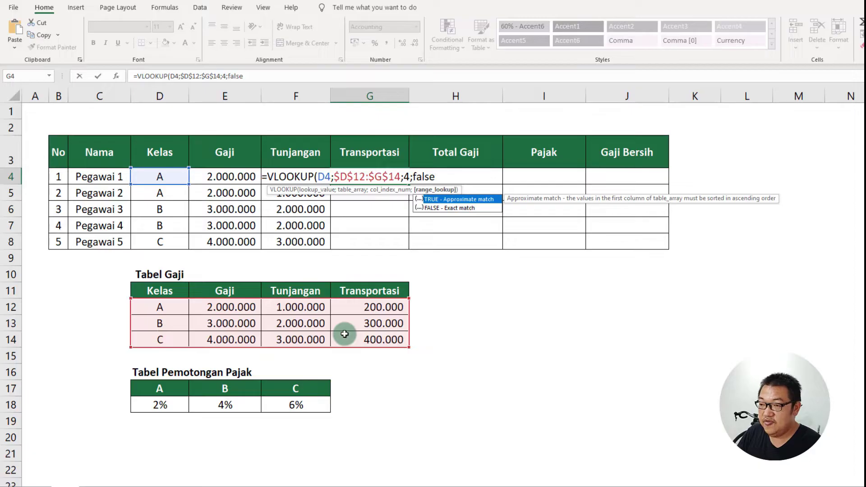
{"action": "type", "text": "false"}
{"action": "key", "text": "Return"}
- Fill the Transportasi formula from G4 down to G8 for the remaining employees
{"action": "left_click", "coordinate": [401, 177]}
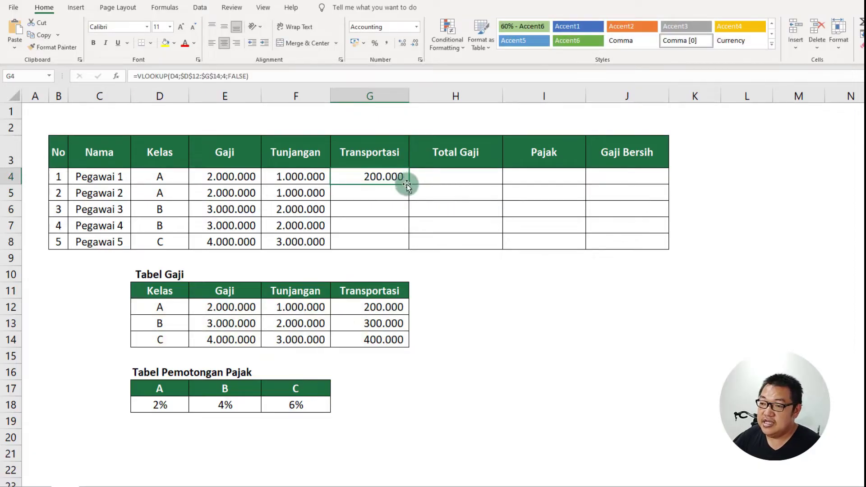
{"action": "left_click_drag", "start_coordinate": [409, 184], "coordinate": [409, 248]}
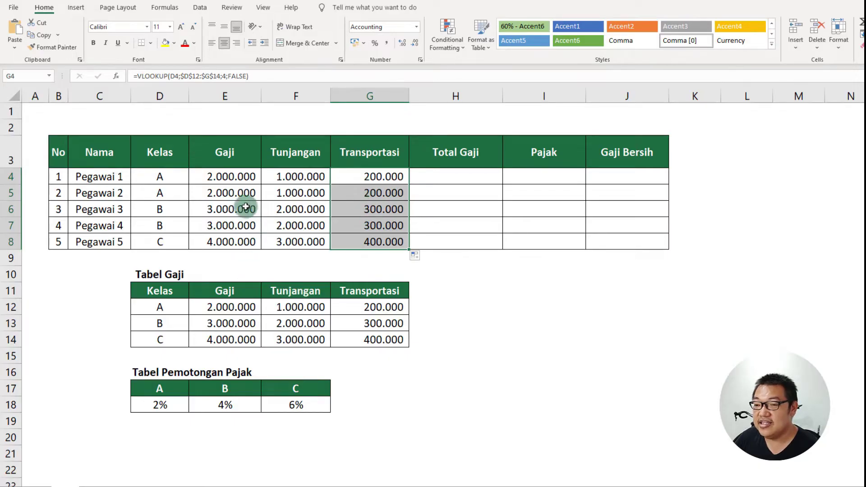
- Compare the Gaji, Tunjangan and Transportasi columns with Tabel Gaji and examine the column index in the formulas of E4, F4 and G4
{"action": "left_click", "coordinate": [228, 181]}
{"action": "left_click_drag", "start_coordinate": [229, 180], "coordinate": [230, 225]}
{"action": "left_click_drag", "start_coordinate": [286, 179], "coordinate": [293, 225]}
{"action": "left_click_drag", "start_coordinate": [344, 180], "coordinate": [360, 228]}
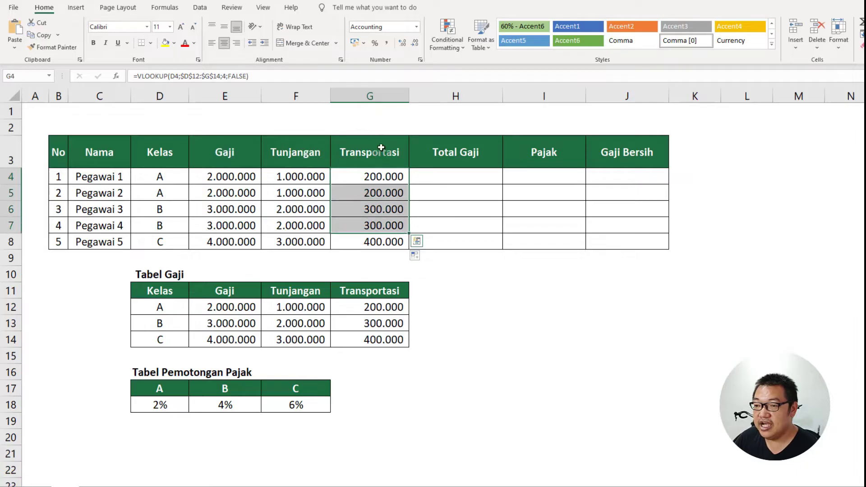
{"action": "left_click_drag", "start_coordinate": [229, 289], "coordinate": [242, 338]}
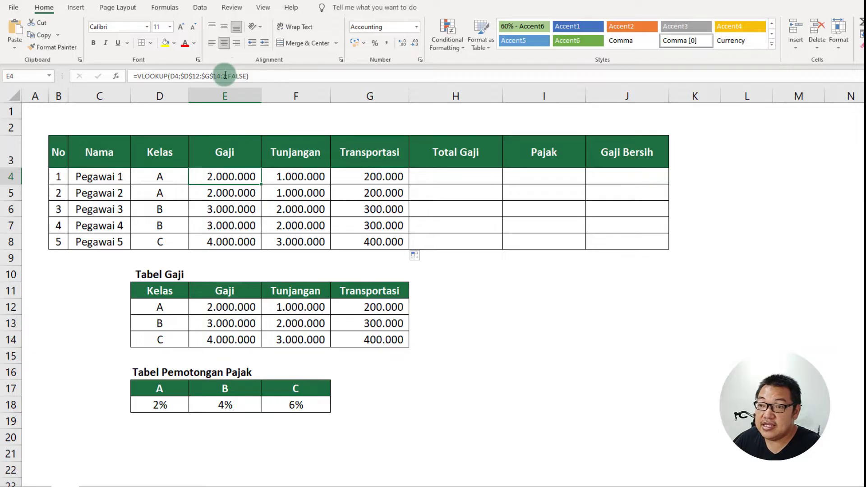
{"action": "left_click", "coordinate": [223, 75]}
{"action": "left_click", "coordinate": [299, 173]}
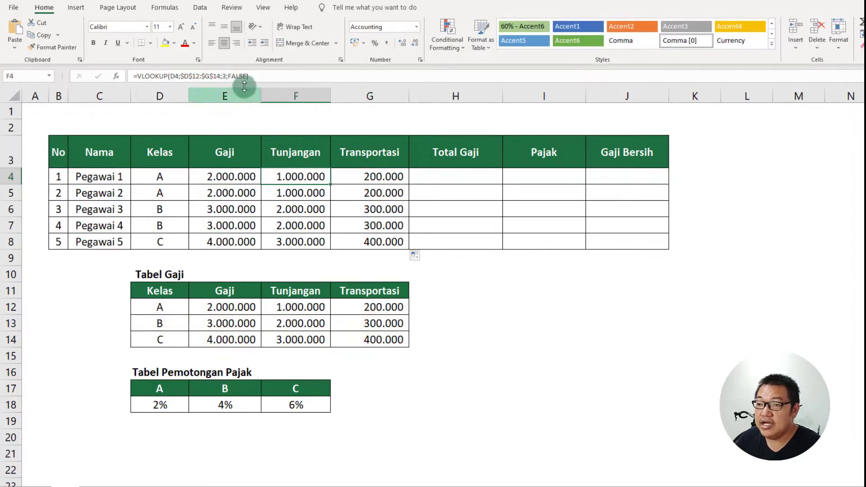
{"action": "left_click", "coordinate": [226, 76]}
{"action": "key", "text": "Escape"}
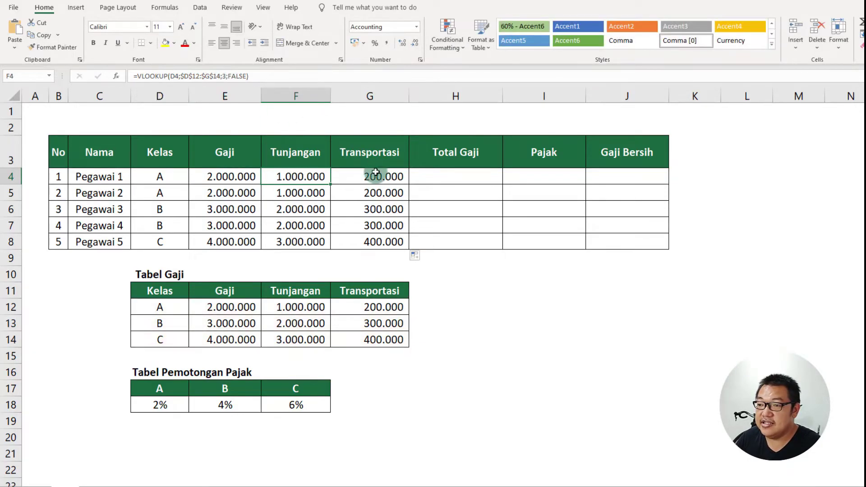
{"action": "left_click", "coordinate": [372, 176]}
{"action": "left_click", "coordinate": [235, 73]}
{"action": "key", "text": "Escape"}
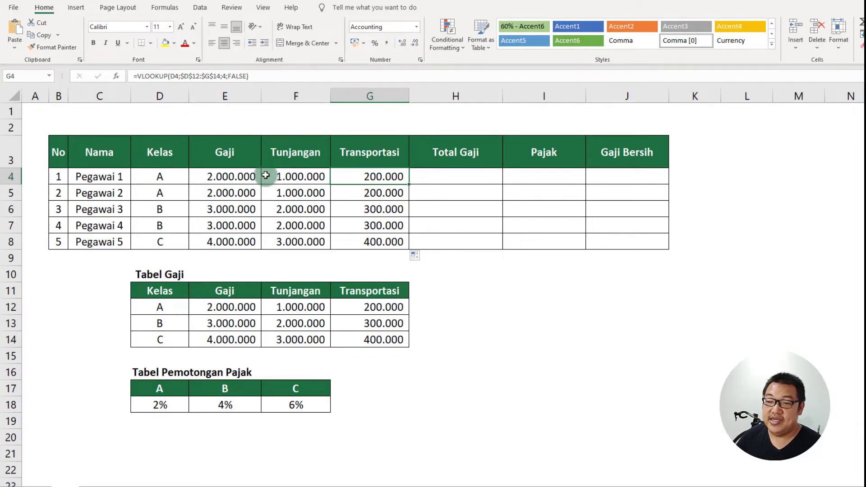
- Clear the separate lookup formulas from E4:G8 and select the whole emptied range
{"action": "left_click_drag", "start_coordinate": [247, 175], "coordinate": [336, 223]}
{"action": "key", "text": "Delete"}
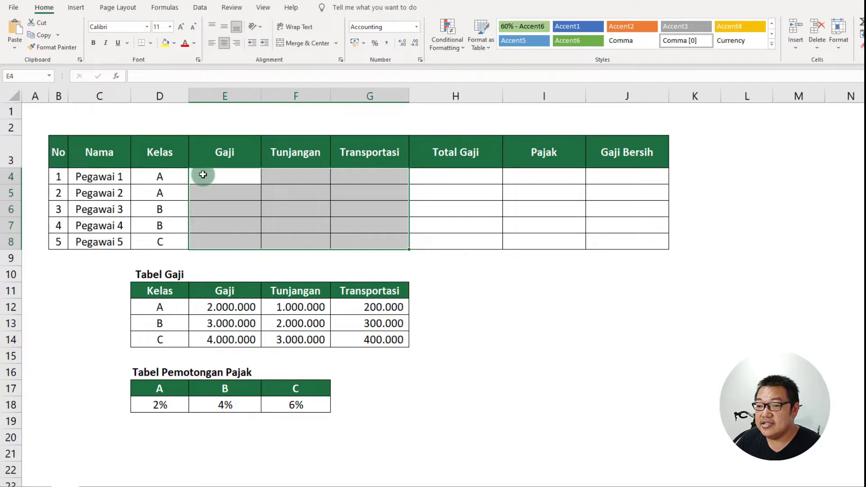
{"action": "left_click_drag", "start_coordinate": [201, 175], "coordinate": [353, 238]}
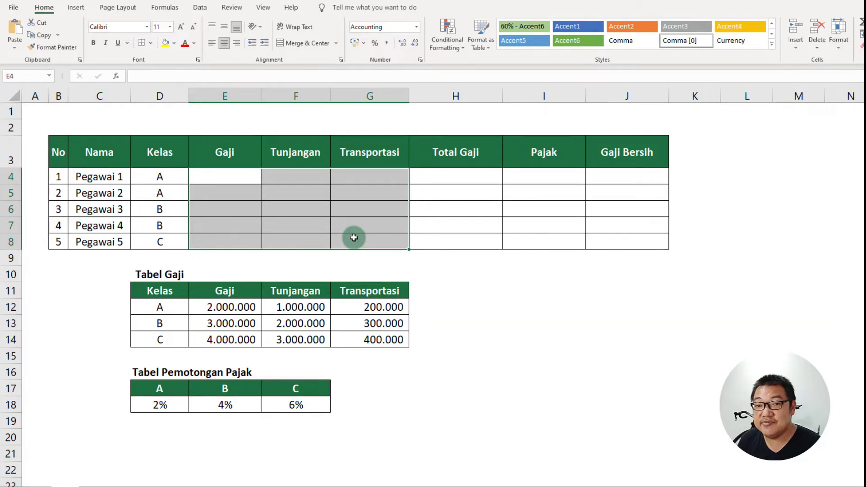
- Begin one VLOOKUP formula for E4:G8 with the column-locked lookup value $D4 and the absolute table range $D$12:$G$14
{"action": "type", "text": "=vlookup("}
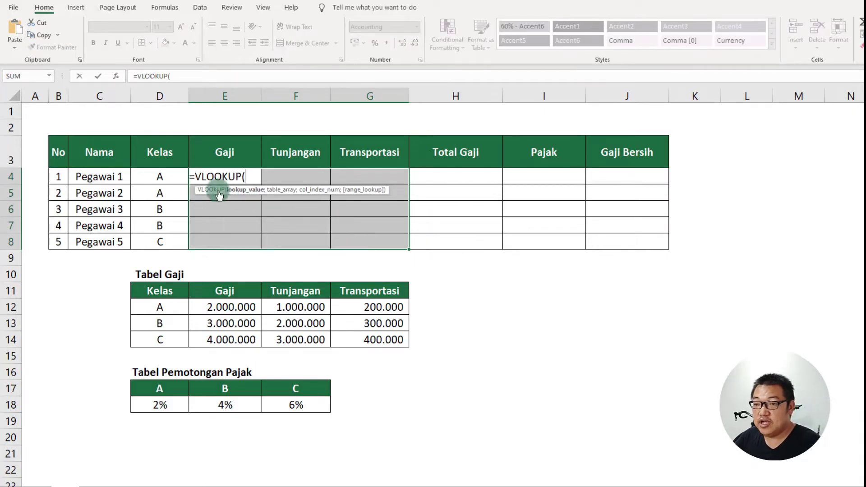
{"action": "left_click", "coordinate": [175, 176]}
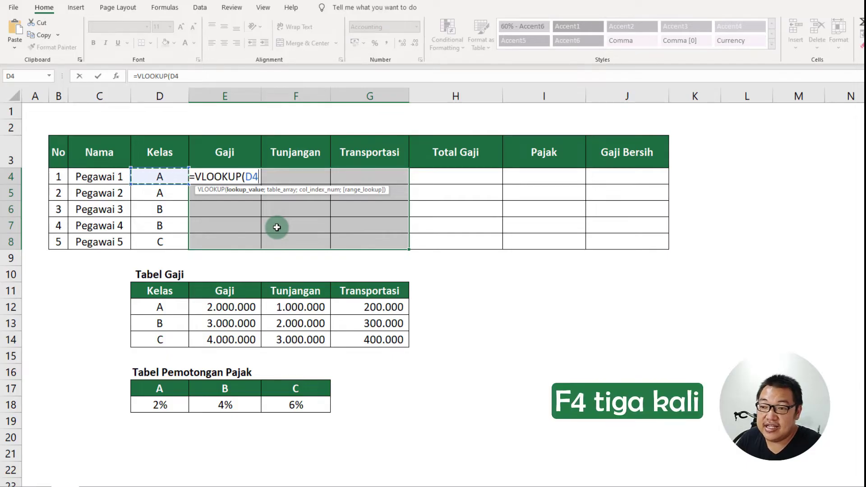
{"action": "key", "text": "F4"}
{"action": "key", "text": "F4"}
{"action": "key", "text": "F4"}
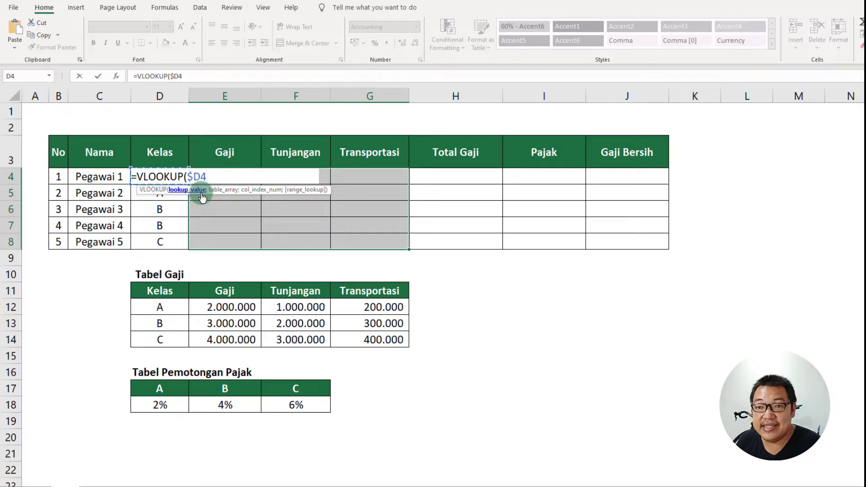
{"action": "type", "text": ";"}
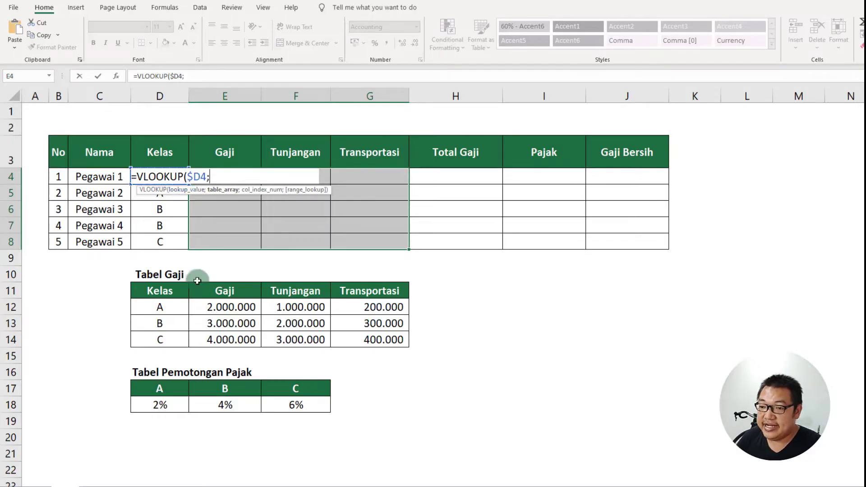
{"action": "left_click_drag", "start_coordinate": [170, 306], "coordinate": [348, 333]}
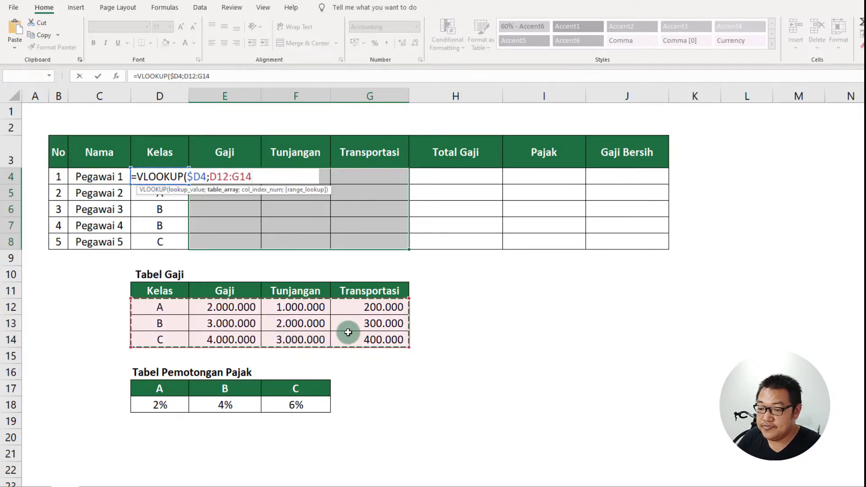
{"action": "key", "text": "F4"}
{"action": "type", "text": ";"}
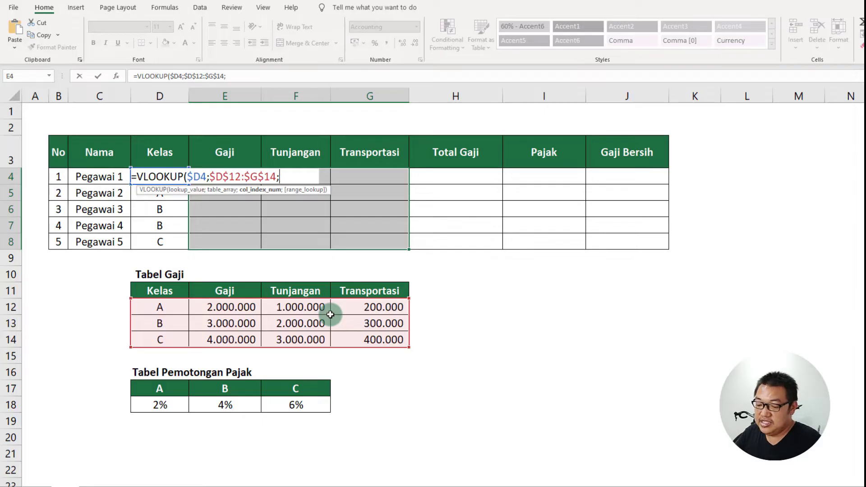
- Complete the VLOOKUP with COLUMN(B1) as the column index and FALSE for exact match, and enter it in all of E4:G8
{"action": "type", "text": "column"}
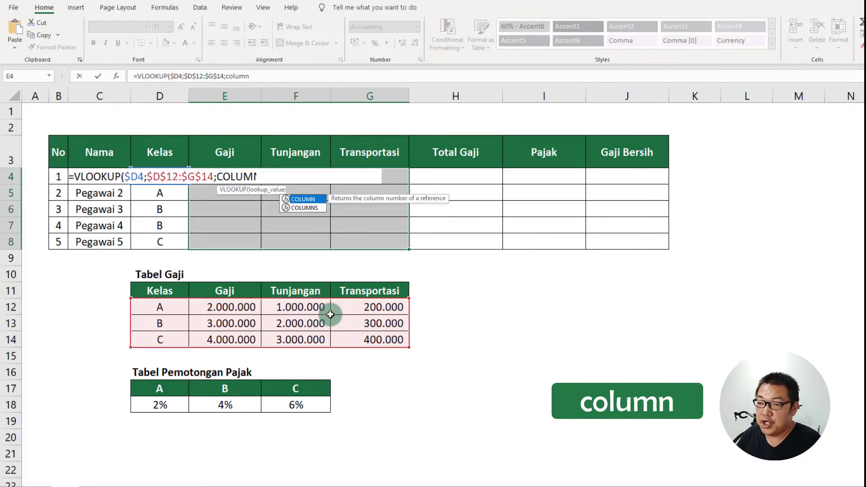
{"action": "key", "text": "Tab"}
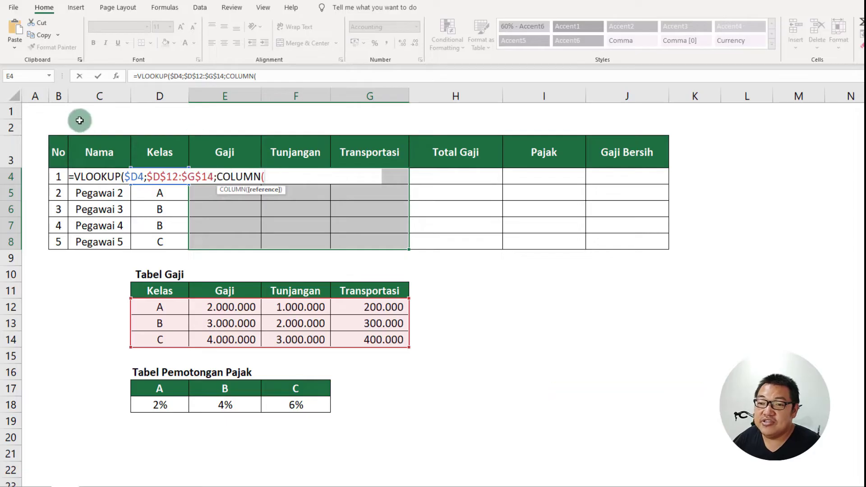
{"action": "left_click", "coordinate": [63, 109]}
{"action": "type", "text": ")"}
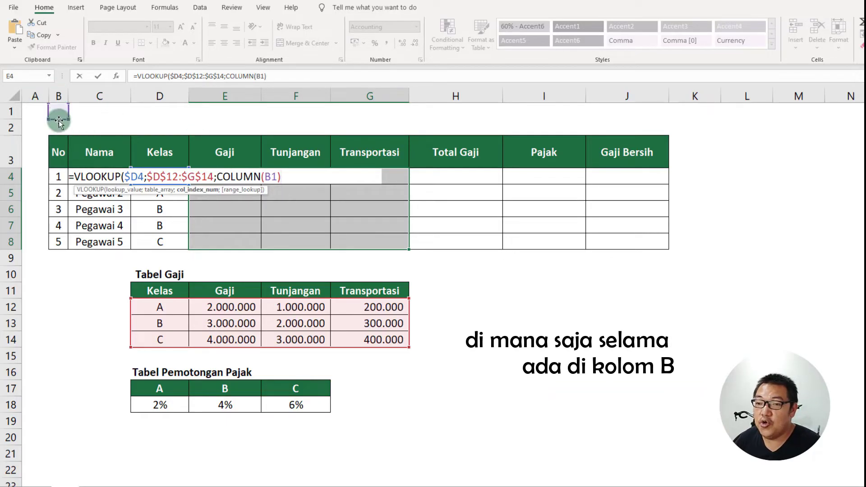
{"action": "double_click", "coordinate": [270, 178]}
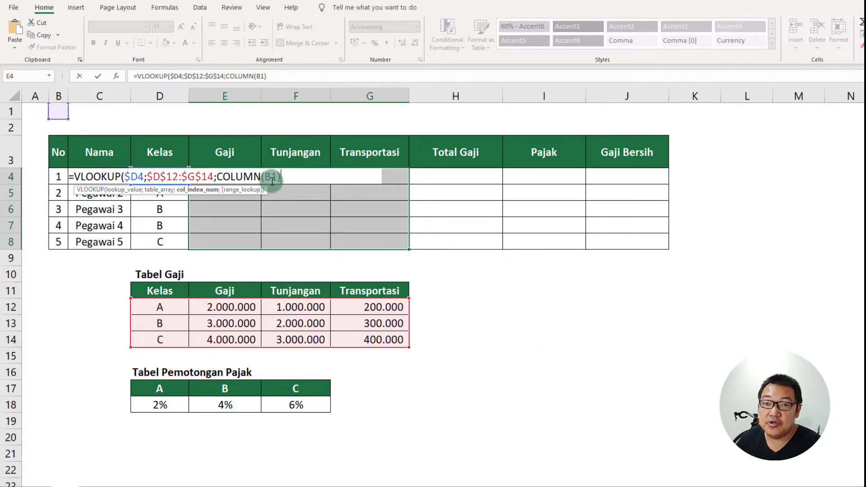
{"action": "type", "text": ";f"}
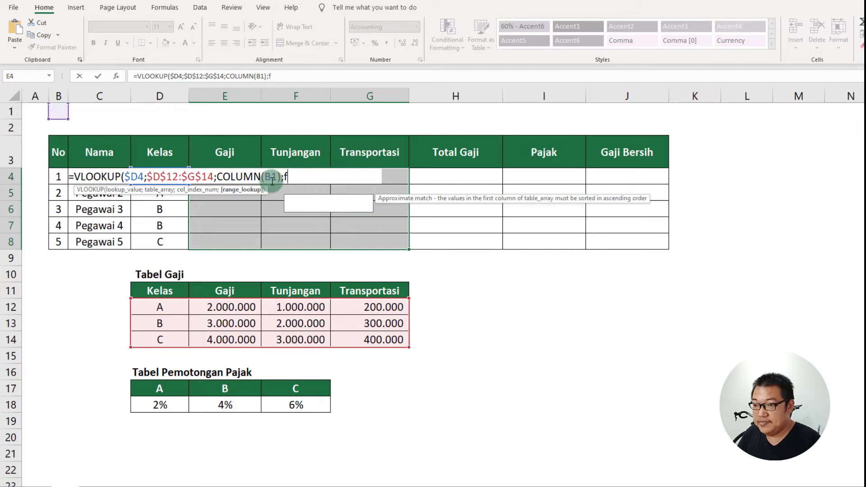
{"action": "type", "text": "alse)"}
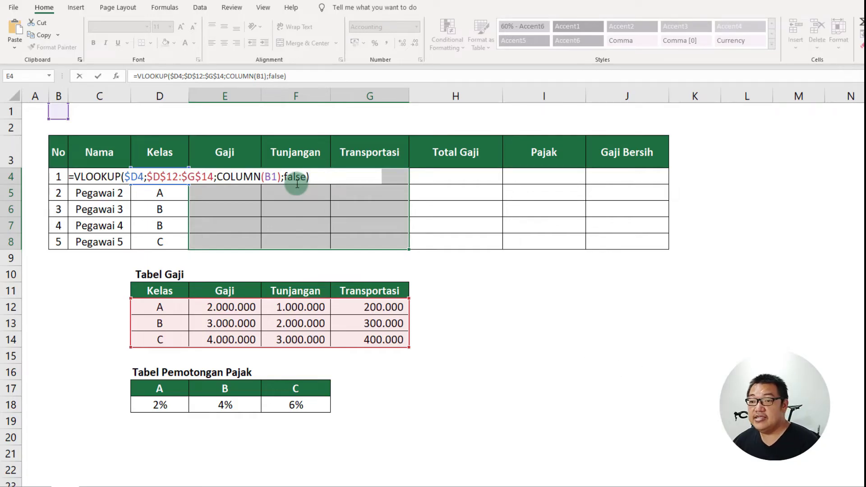
{"action": "key", "text": "ctrl+Return"}
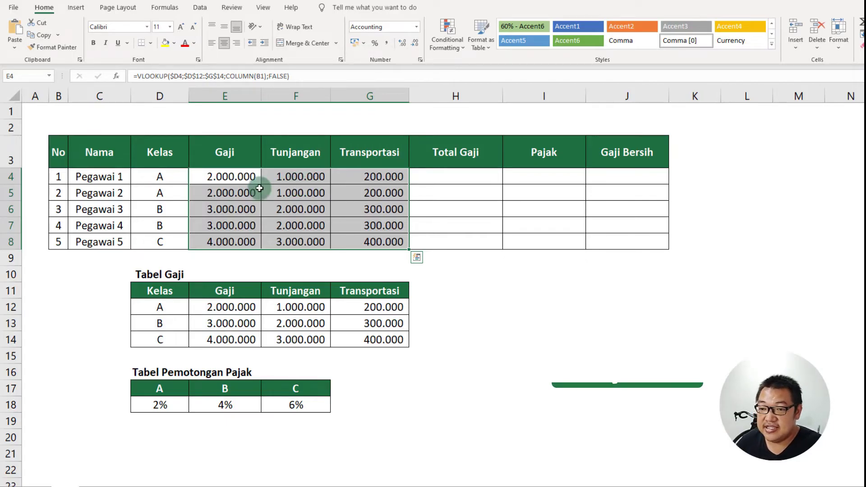
- Check Pegawai 3's Gaji, Tunjangan and Transportasi in row 6 against the class B row of Tabel Gaji
{"action": "left_click", "coordinate": [16, 211]}
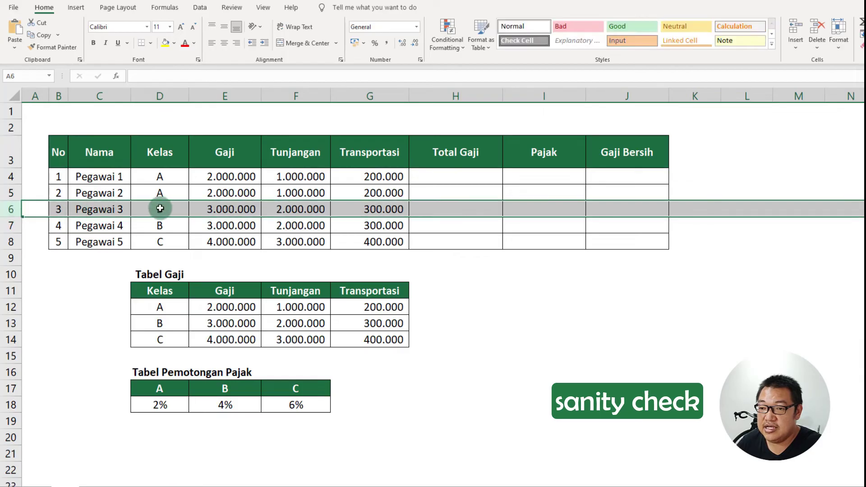
{"action": "left_click", "coordinate": [164, 209]}
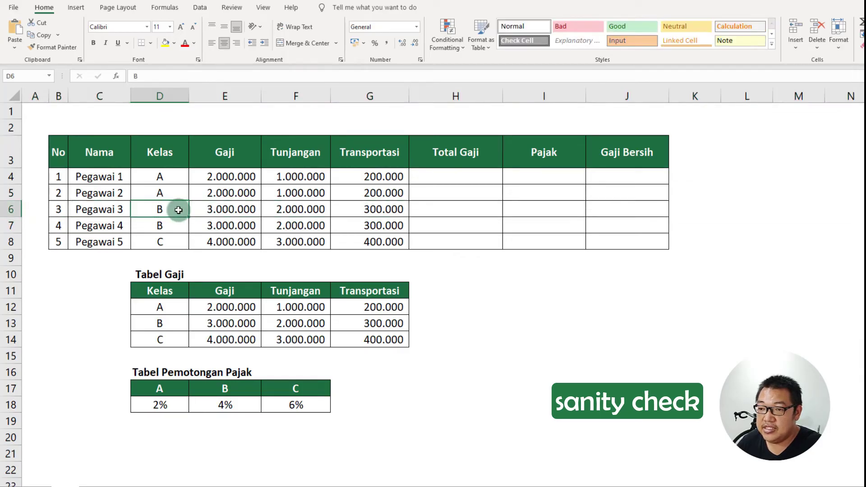
{"action": "left_click", "coordinate": [231, 323]}
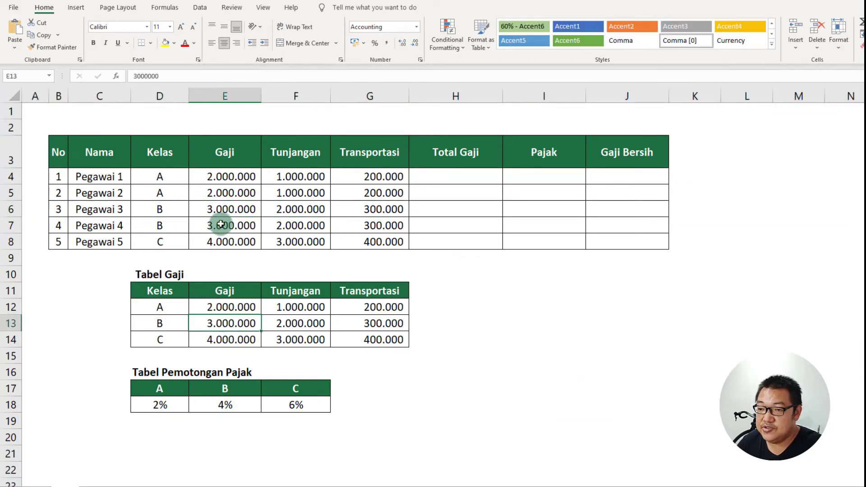
{"action": "left_click", "coordinate": [223, 210]}
{"action": "left_click", "coordinate": [296, 322]}
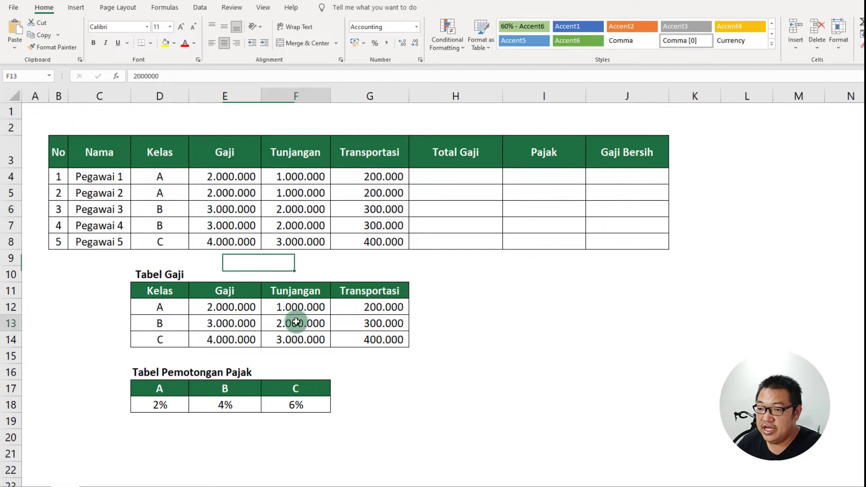
{"action": "left_click", "coordinate": [299, 212]}
{"action": "left_click", "coordinate": [386, 210]}
{"action": "left_click", "coordinate": [382, 321]}
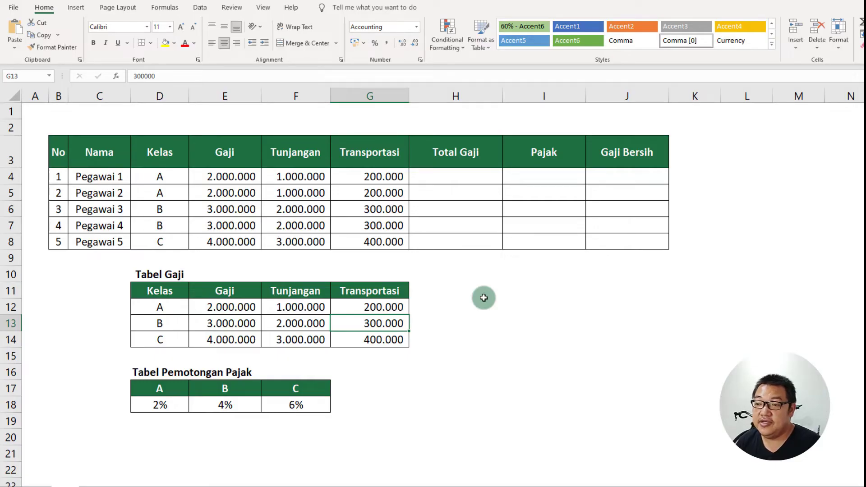
- Fill Total Gaji in H4:H8 with =SUM(E4:G4), adding each employee's Gaji, Tunjangan and Transportasi
{"action": "left_click_drag", "start_coordinate": [483, 171], "coordinate": [486, 244]}
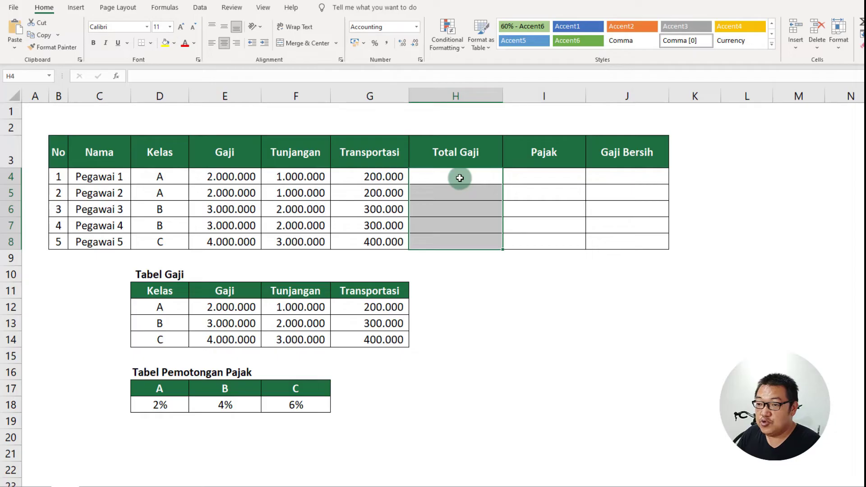
{"action": "type", "text": "=SUM("}
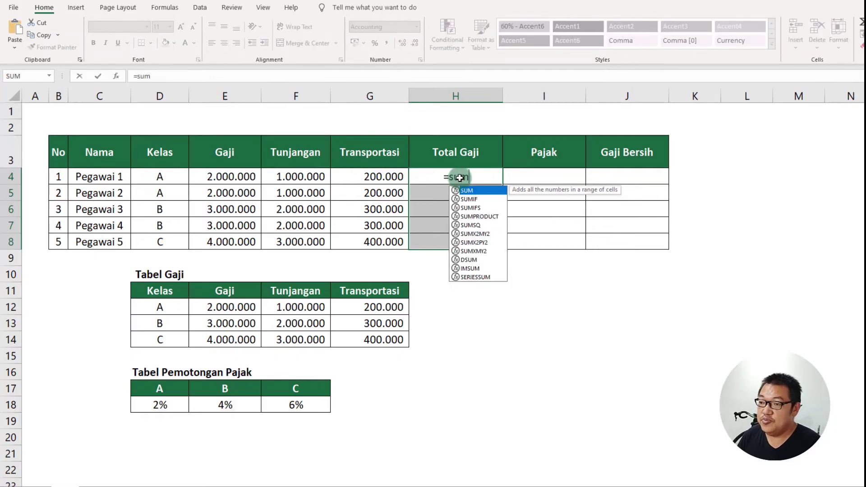
{"action": "left_click_drag", "start_coordinate": [247, 180], "coordinate": [344, 180]}
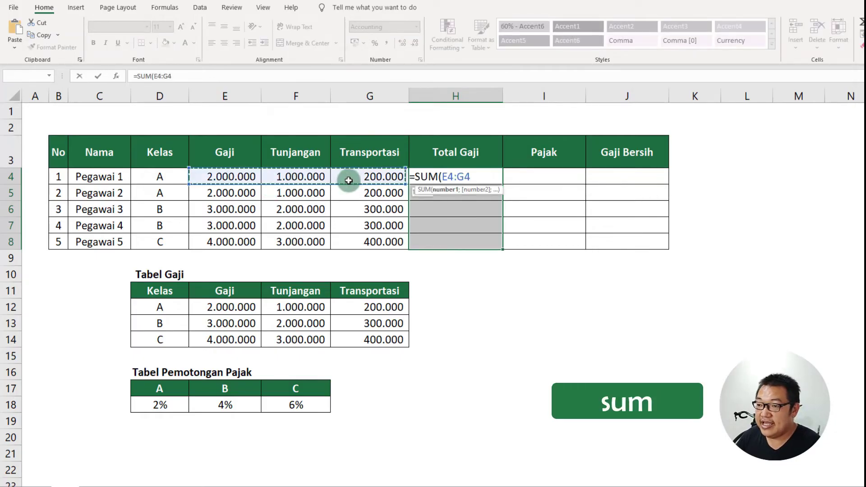
{"action": "type", "text": ")"}
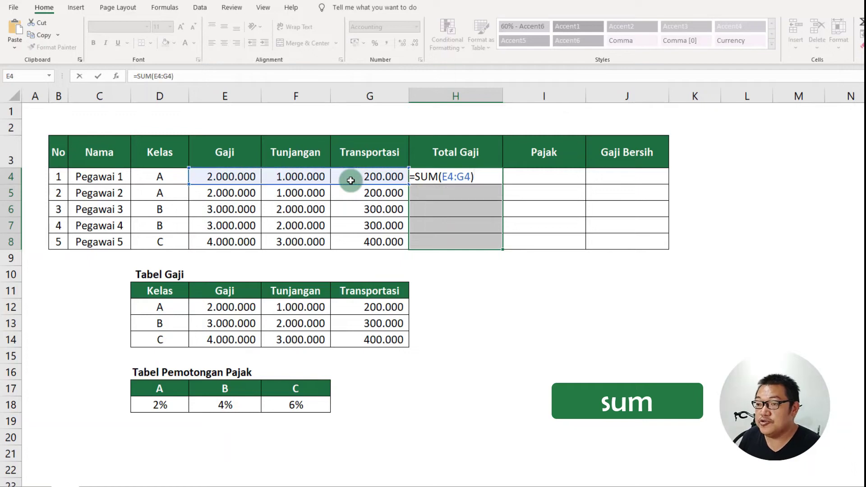
{"action": "key", "text": "ctrl+Return"}
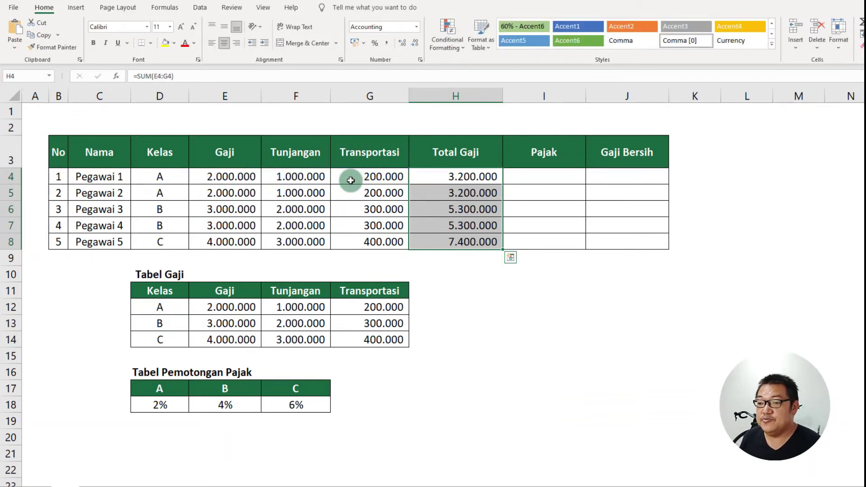
- Begin an HLOOKUP formula for Pajak in I4:I8 with lookup value D4 and the absolute tax table range $D$17:$F$18
{"action": "left_click", "coordinate": [533, 179]}
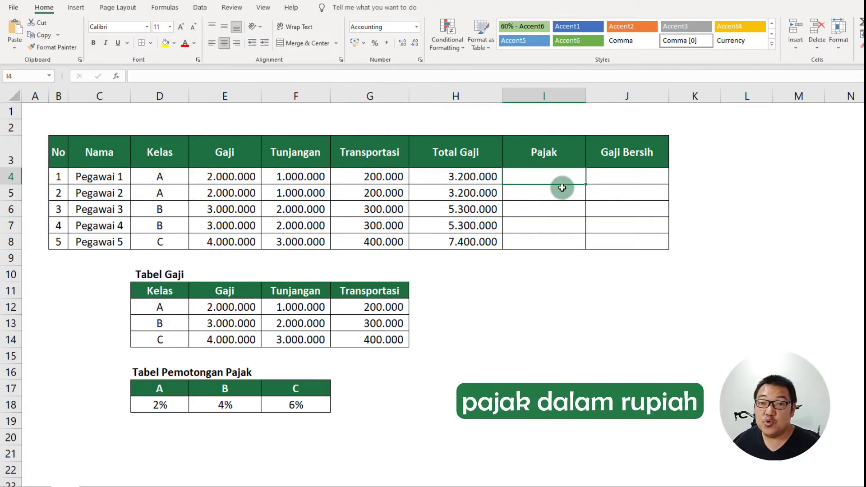
{"action": "left_click_drag", "start_coordinate": [163, 389], "coordinate": [315, 392]}
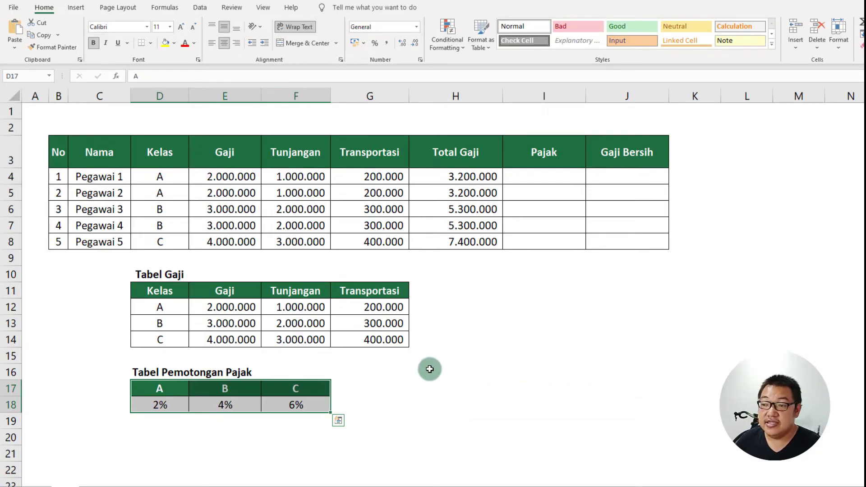
{"action": "left_click", "coordinate": [556, 180]}
{"action": "left_click_drag", "start_coordinate": [554, 196], "coordinate": [555, 240]}
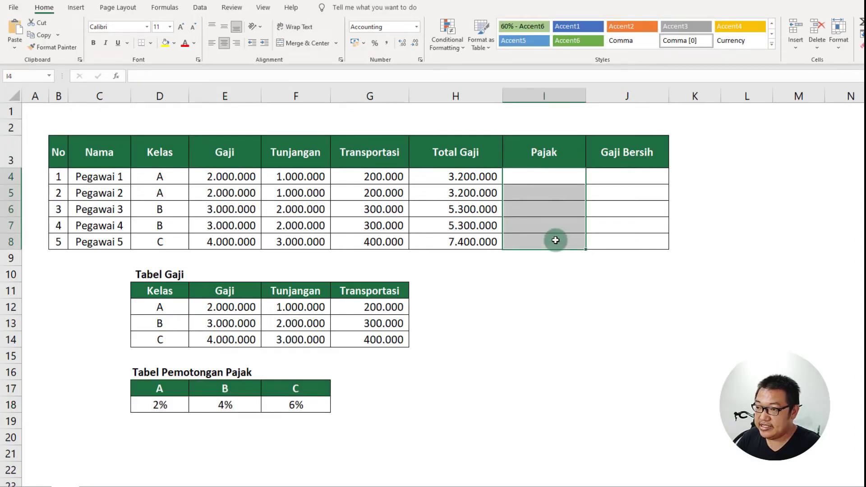
{"action": "type", "text": "="}
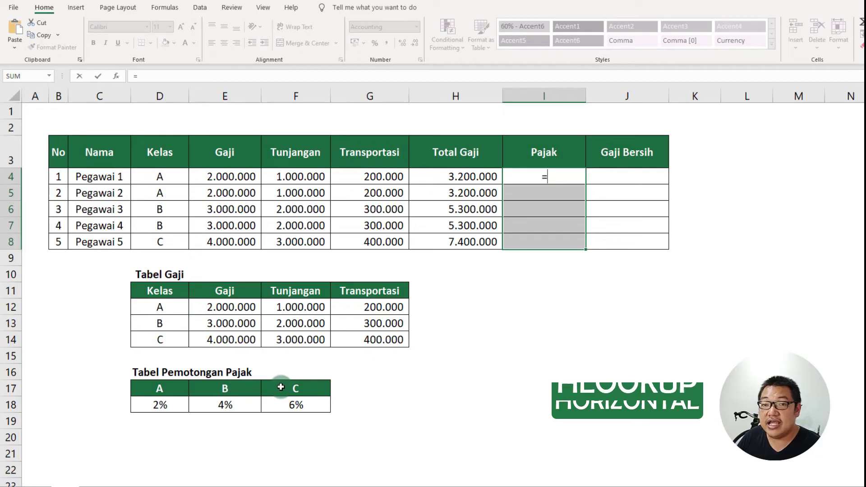
{"action": "type", "text": "hlo"}
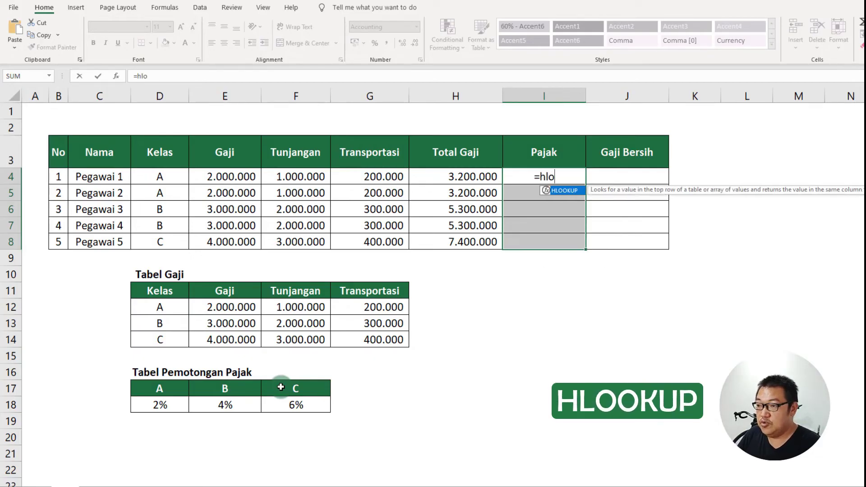
{"action": "key", "text": "Tab"}
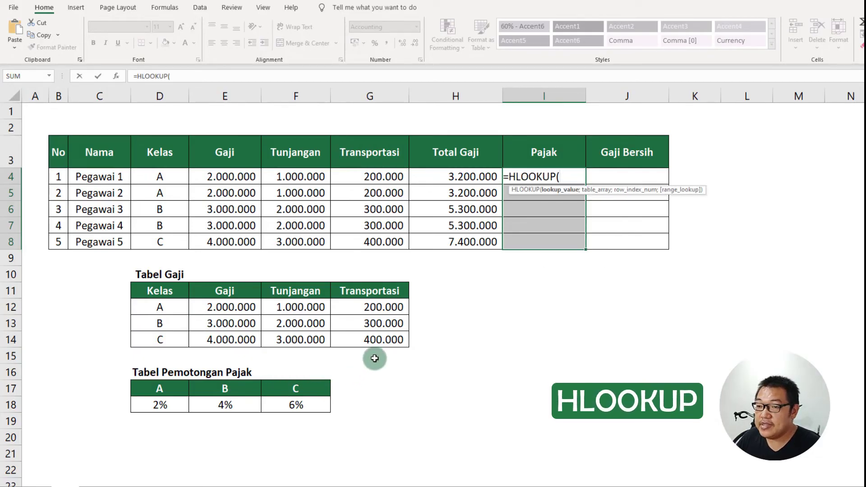
{"action": "left_click", "coordinate": [165, 176]}
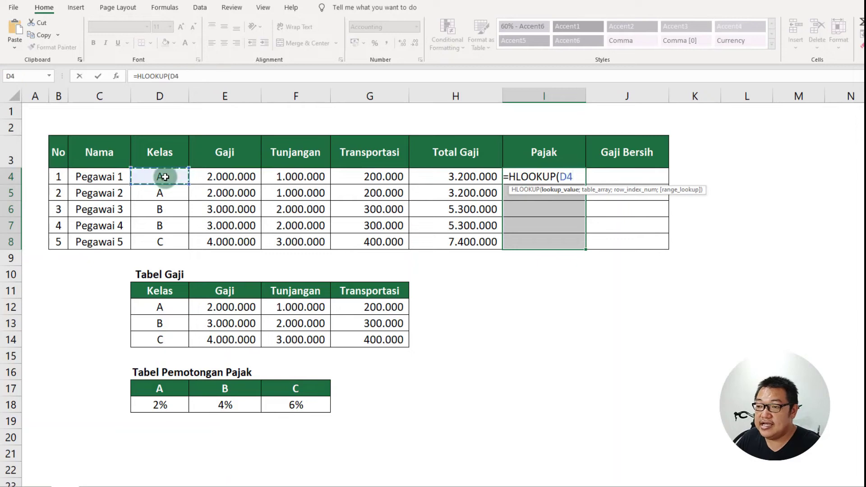
{"action": "type", "text": ";"}
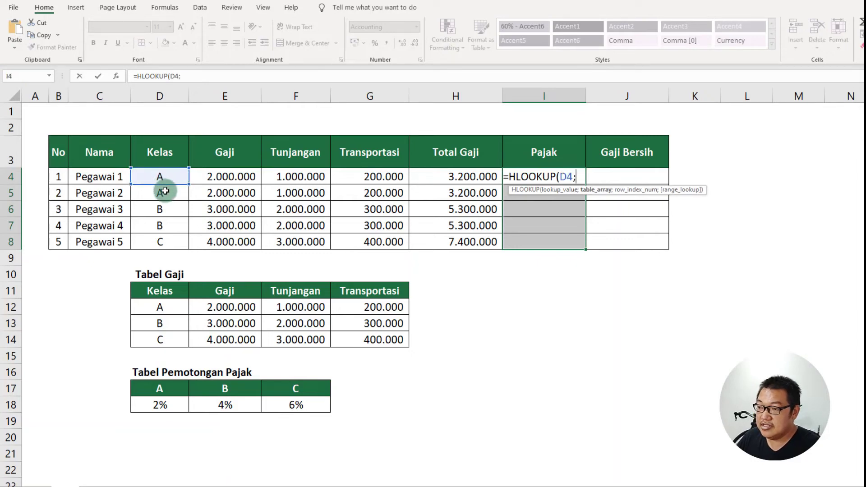
{"action": "left_click_drag", "start_coordinate": [168, 388], "coordinate": [290, 406]}
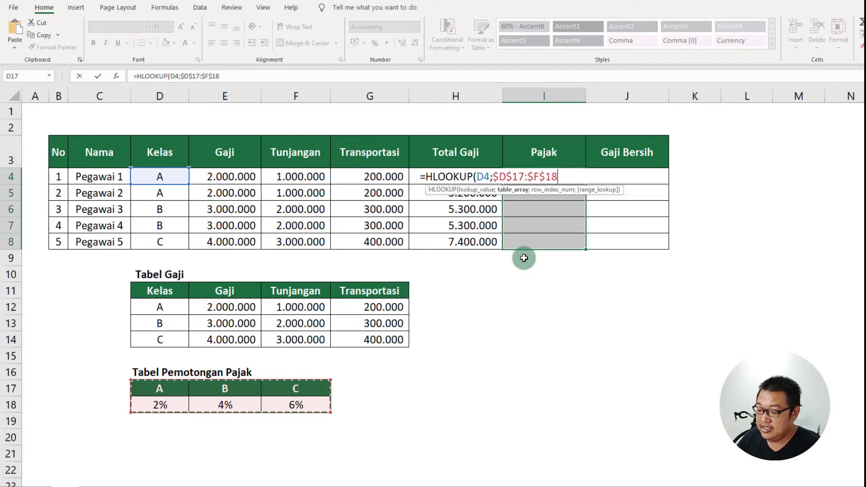
- Complete the HLOOKUP with row index 2 and FALSE for exact match, and enter it in all of I4:I8
{"action": "type", "text": ";"}
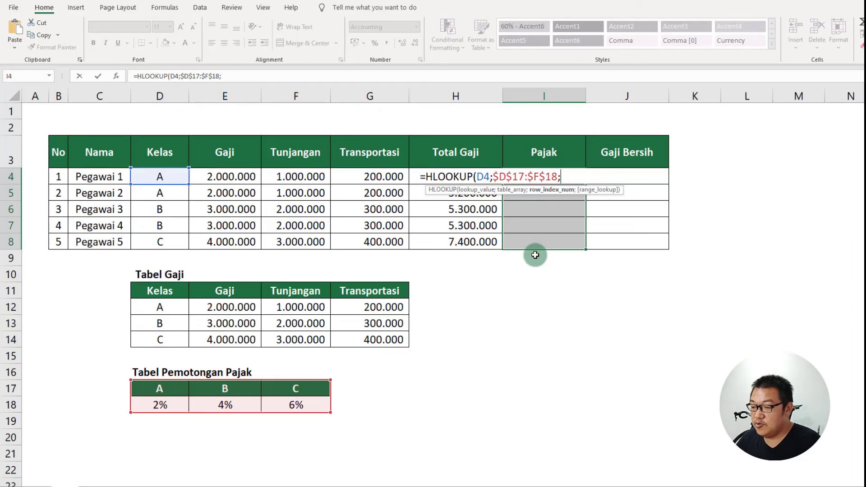
{"action": "type", "text": "2"}
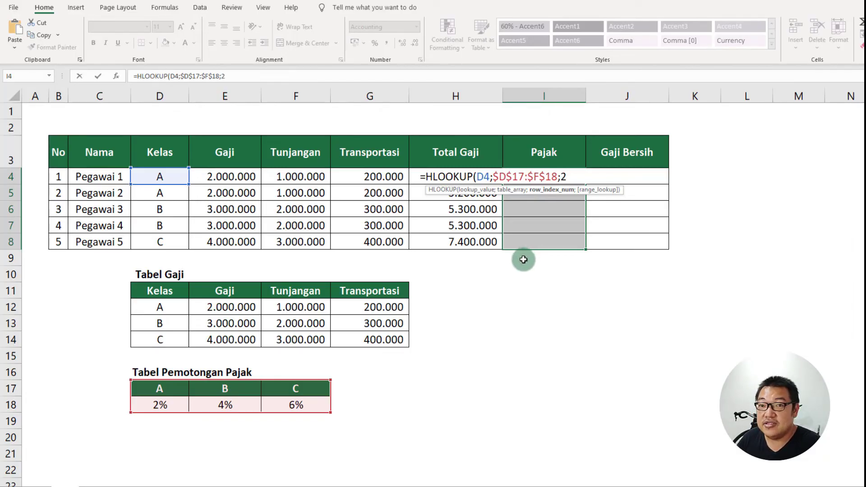
{"action": "type", "text": ";false"}
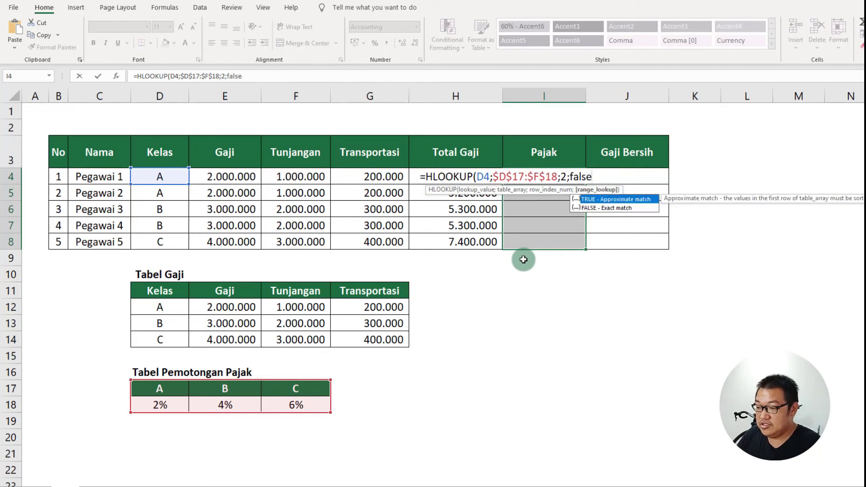
{"action": "key", "text": "ctrl+Return"}
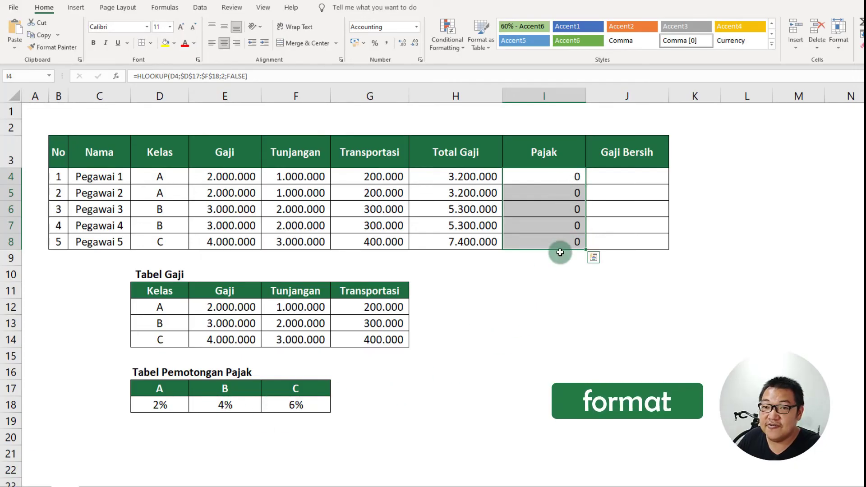
- Show the Pajak values in I4:I8 as percentages, and undo that format change
{"action": "left_click", "coordinate": [374, 42]}
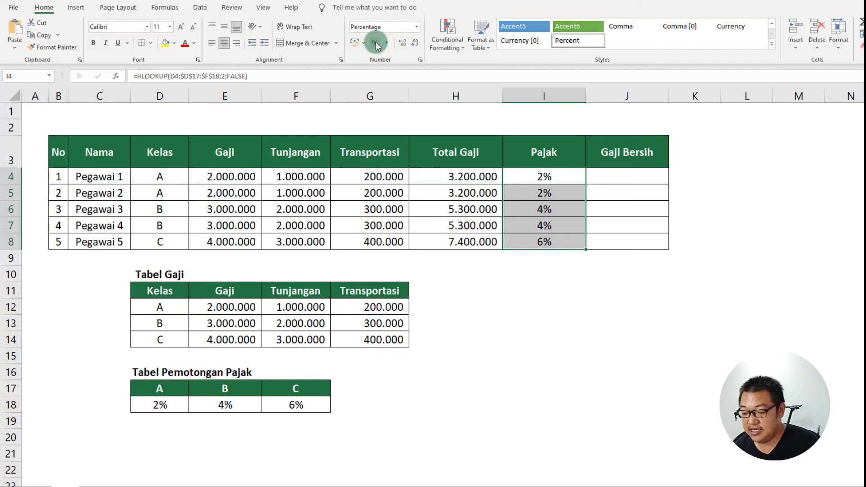
{"action": "left_click", "coordinate": [375, 41]}
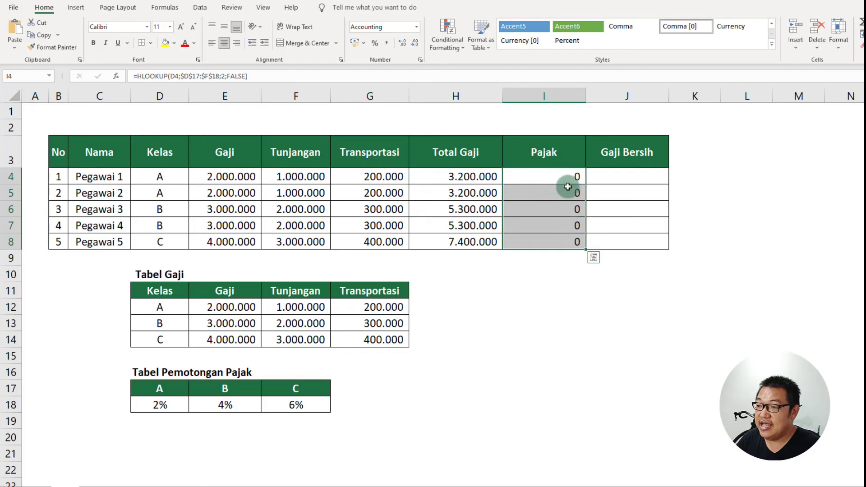
- Multiply the HLOOKUP in I4:I8 by Total Gaji, making the formula =HLOOKUP(D4;$D$17:$F$18;2;FALSE)*H4
{"action": "left_click", "coordinate": [313, 77]}
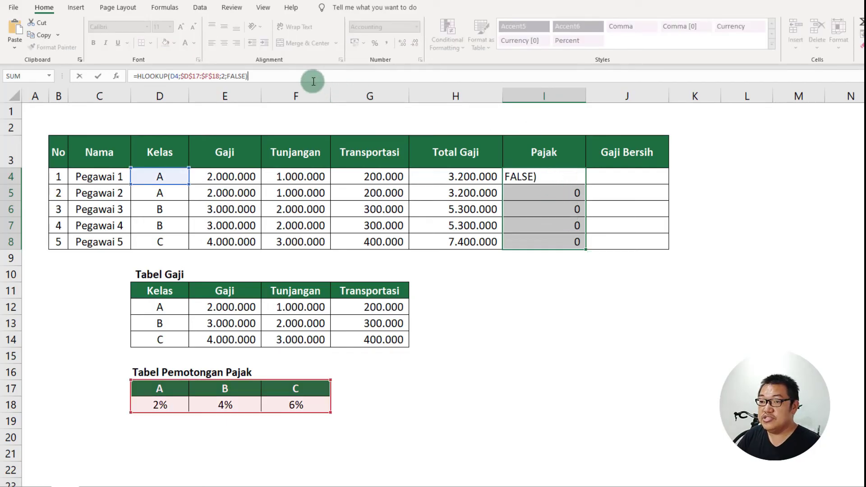
{"action": "type", "text": "*"}
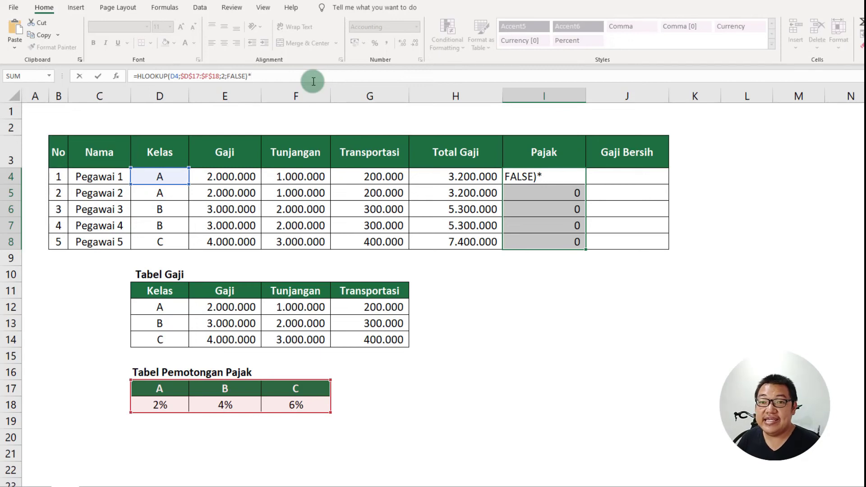
{"action": "left_click", "coordinate": [486, 174]}
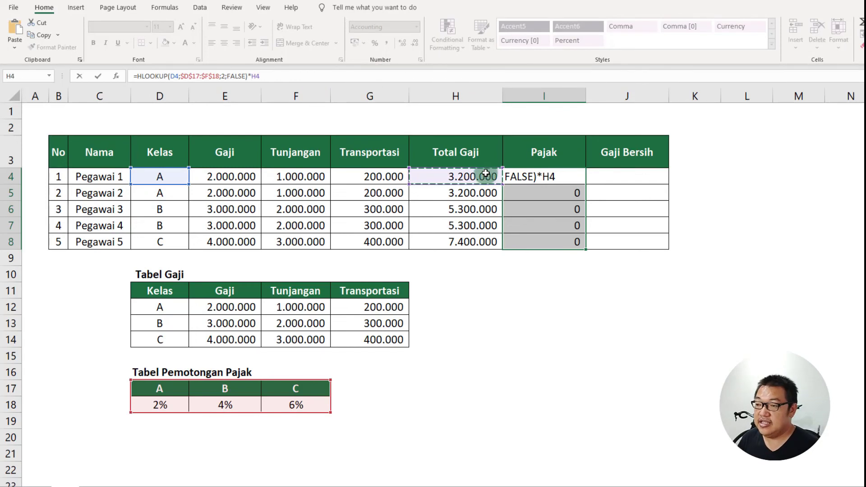
{"action": "key", "text": "ctrl+Return"}
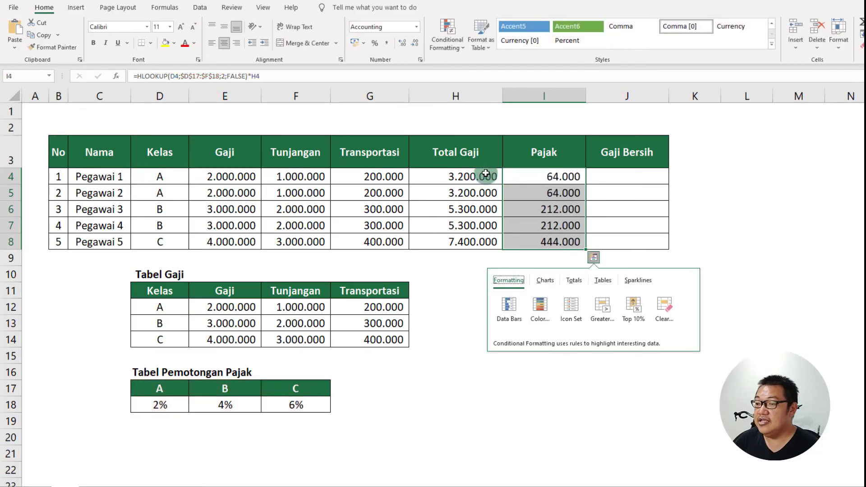
{"action": "left_click", "coordinate": [714, 206]}
- Fill Gaji Bersih in J4:J8 with =H4-I4, subtracting the tax from the total pay
{"action": "left_click", "coordinate": [622, 176]}
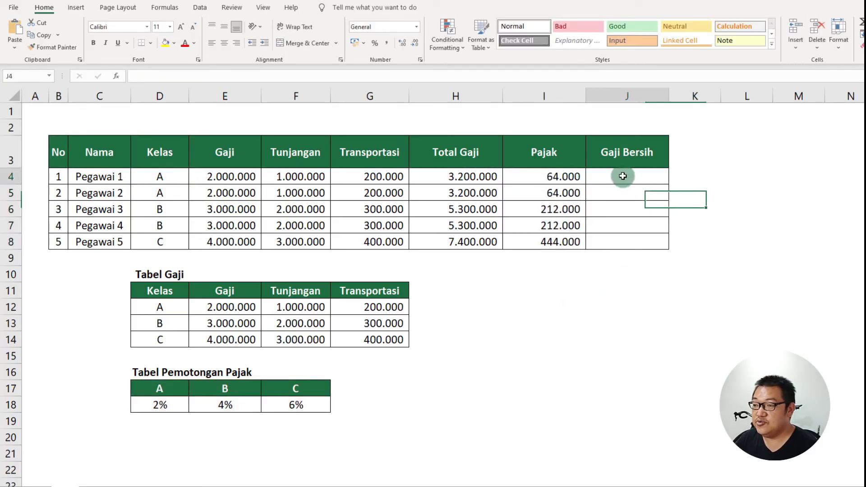
{"action": "left_click_drag", "start_coordinate": [623, 176], "coordinate": [628, 239]}
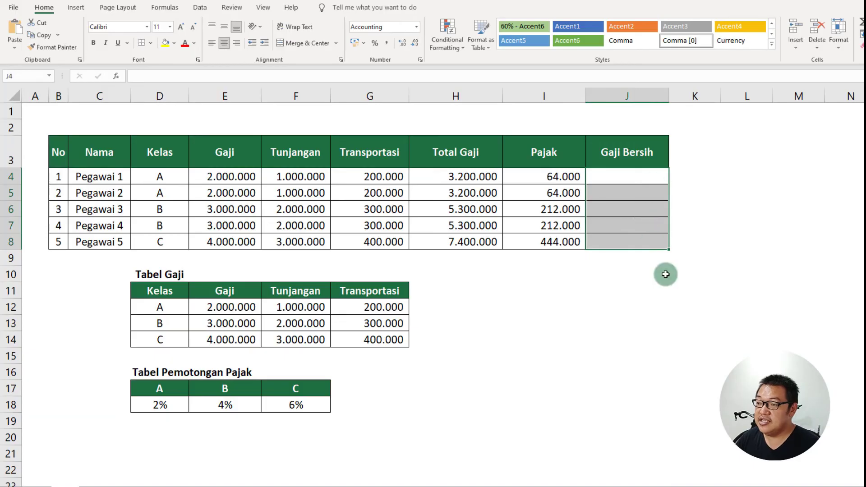
{"action": "type", "text": "="}
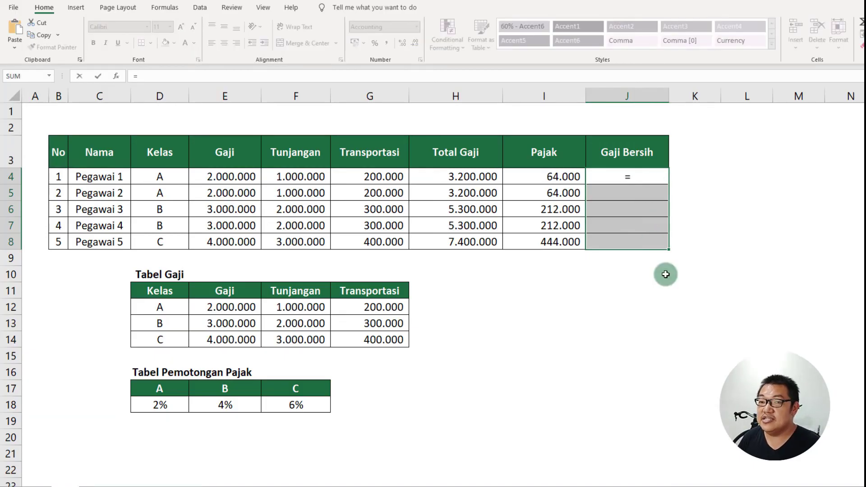
{"action": "key", "text": "Left"}
{"action": "key", "text": "Left"}
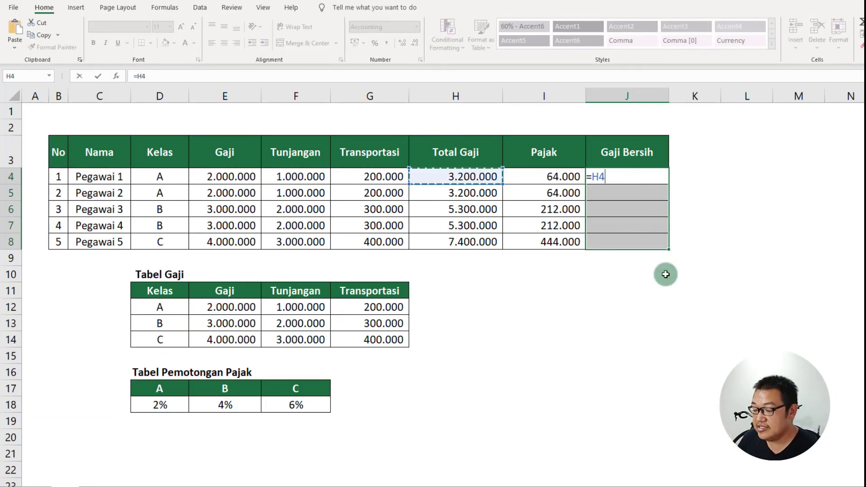
{"action": "type", "text": "-"}
{"action": "key", "text": "Left"}
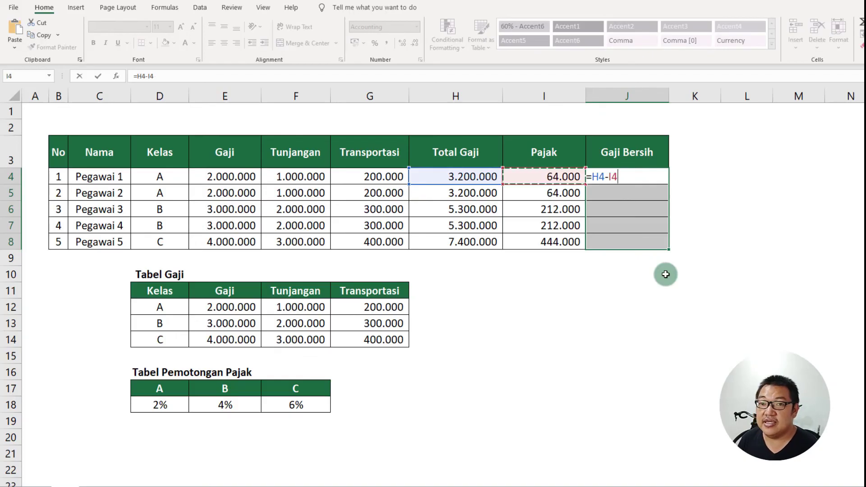
{"action": "key", "text": "ctrl+Return"}
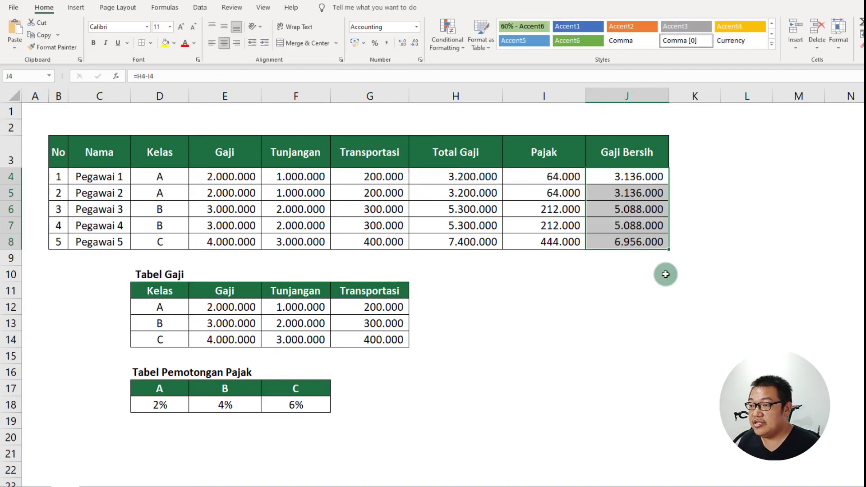